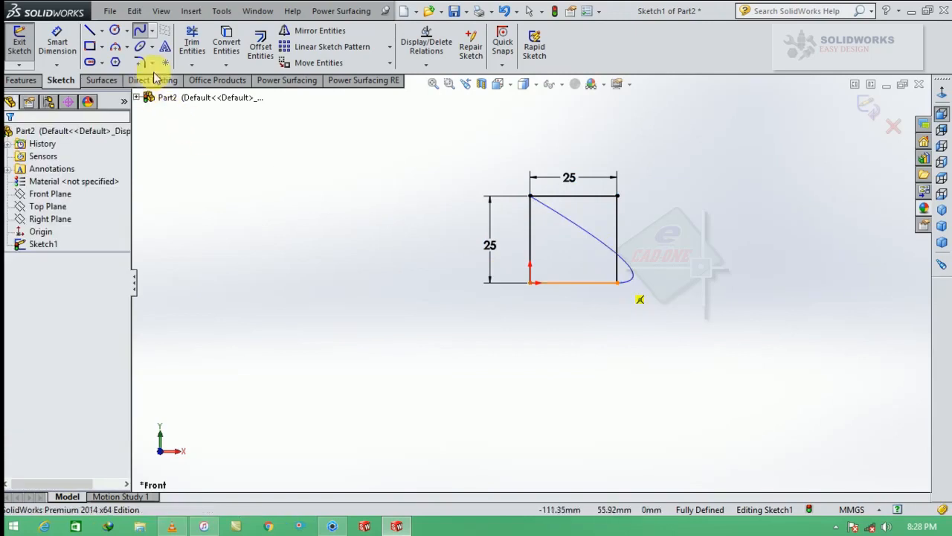
Make the tangent handles at both ends of the diagonal spline horizontal
click(562, 228)
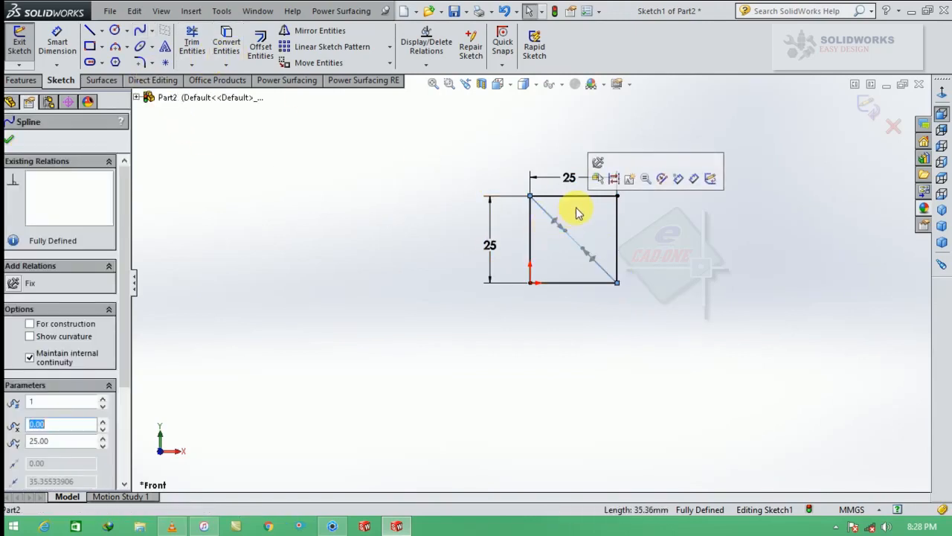
drag(571, 229, 560, 207)
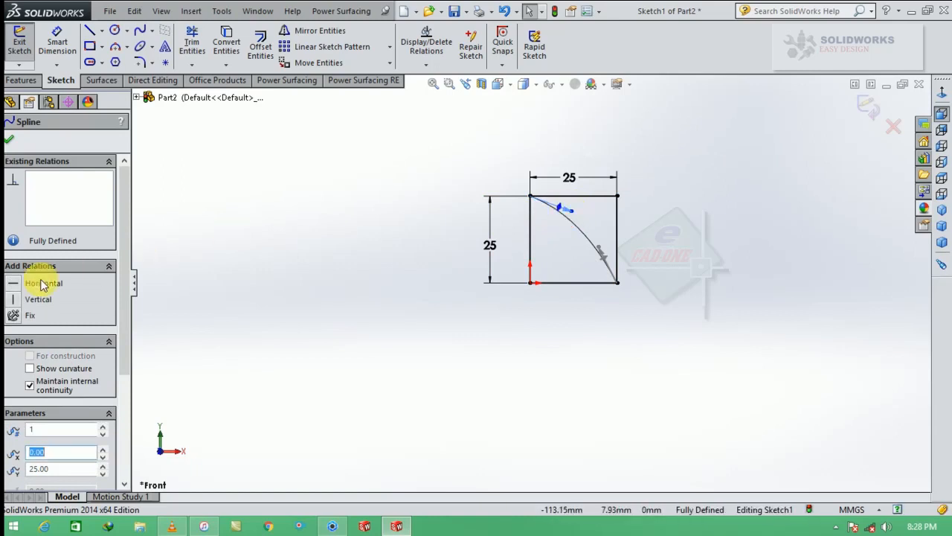
click(29, 283)
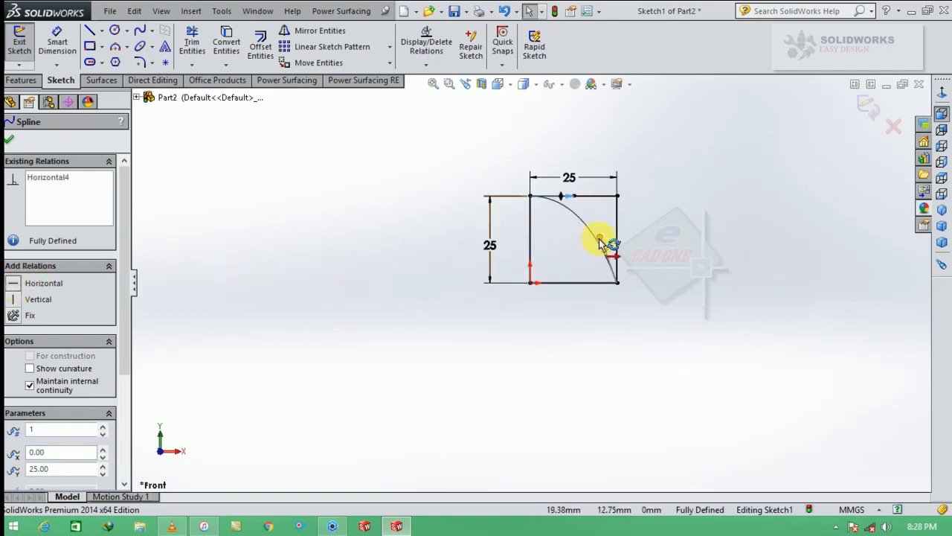
drag(601, 253, 588, 260)
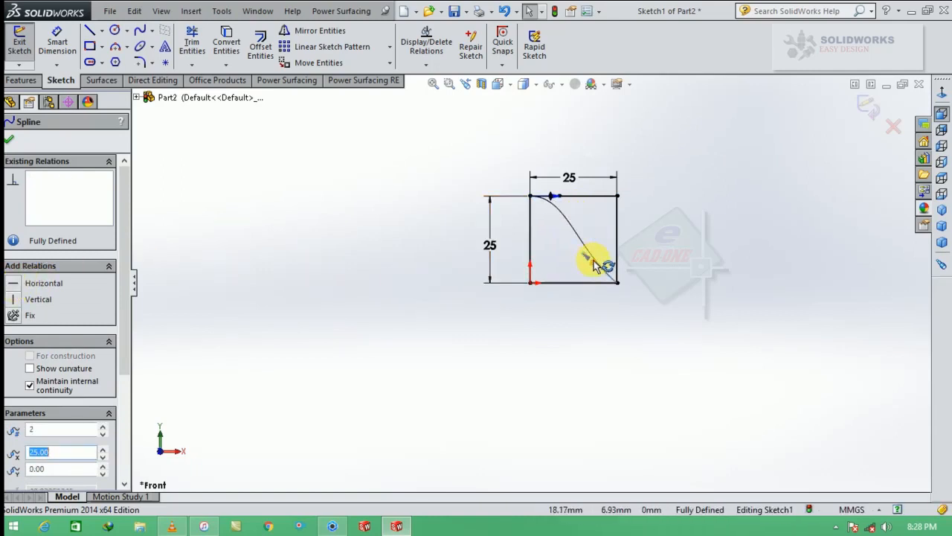
click(15, 286)
key(Escape)
Dimension the tangent handles at both ends of the spline to 25 mm each
click(58, 43)
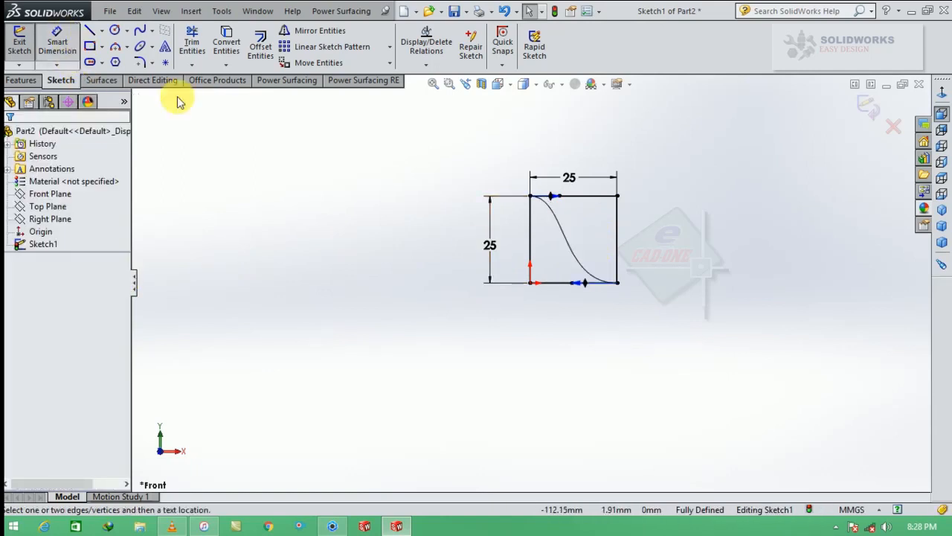
click(564, 201)
click(578, 153)
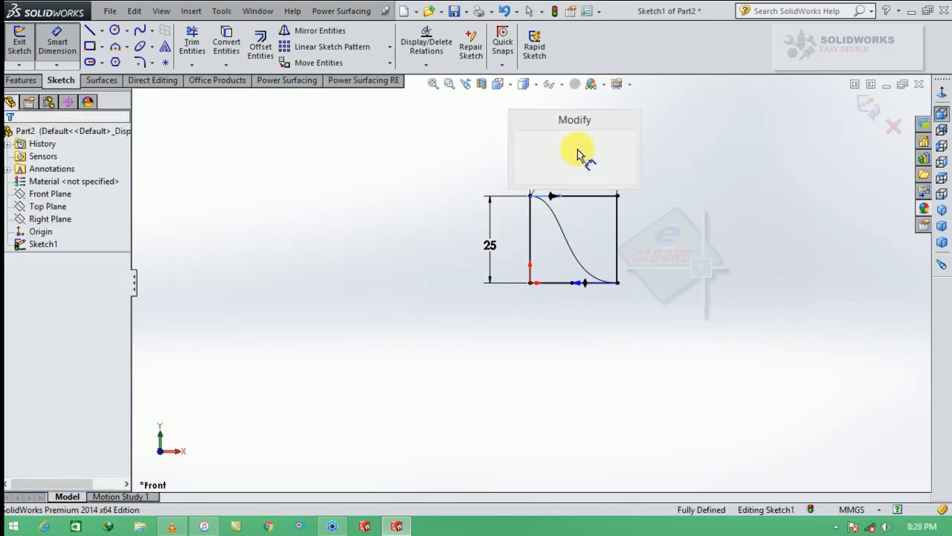
key(Return)
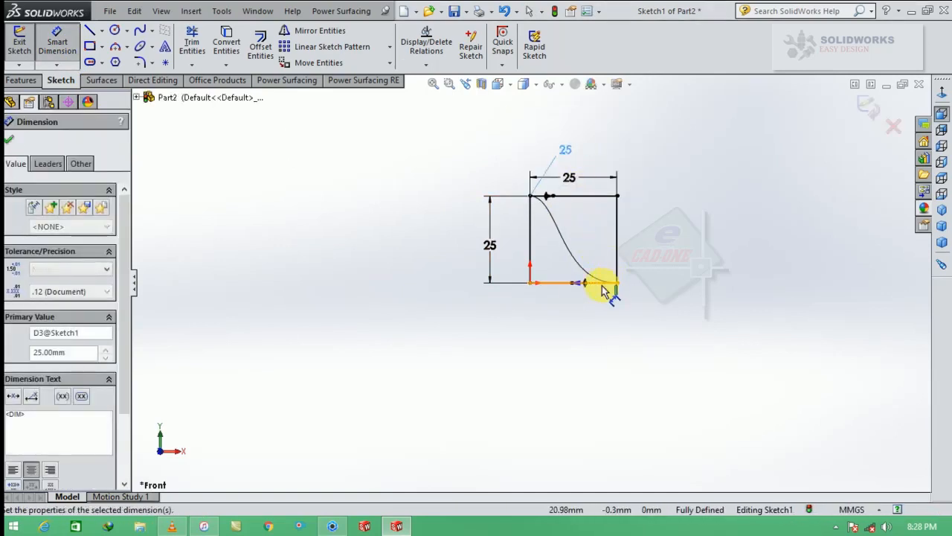
click(572, 289)
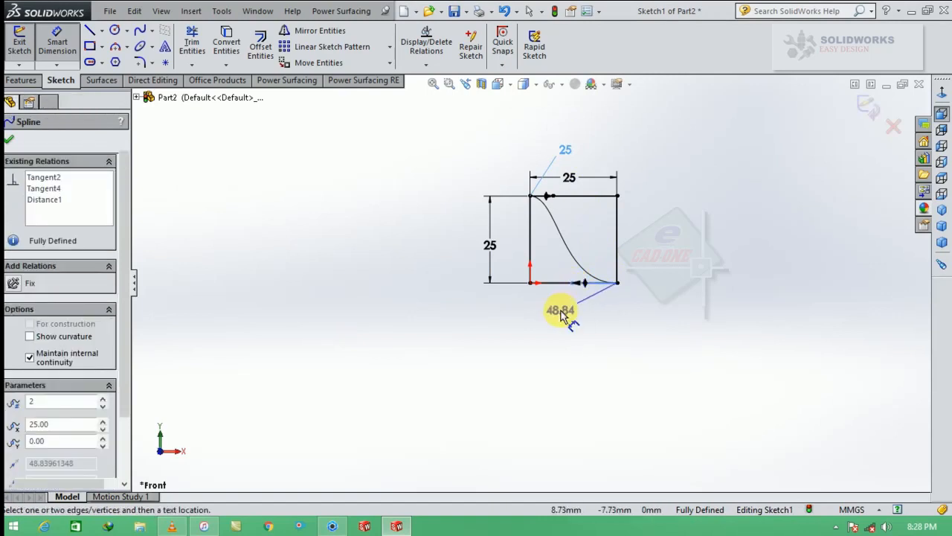
click(561, 312)
text(25)
key(Return)
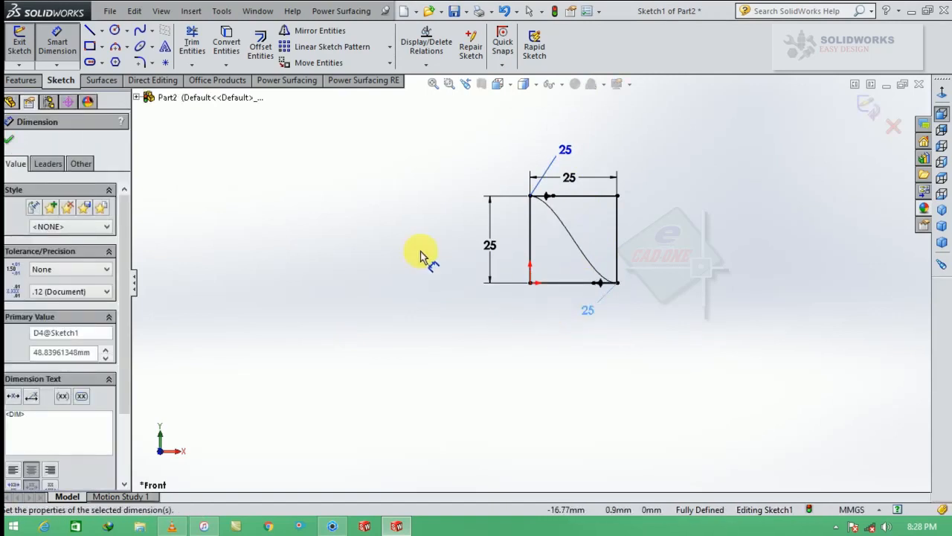
click(9, 139)
Mirror a copy of the spline about the square's vertical line through the origin
click(364, 49)
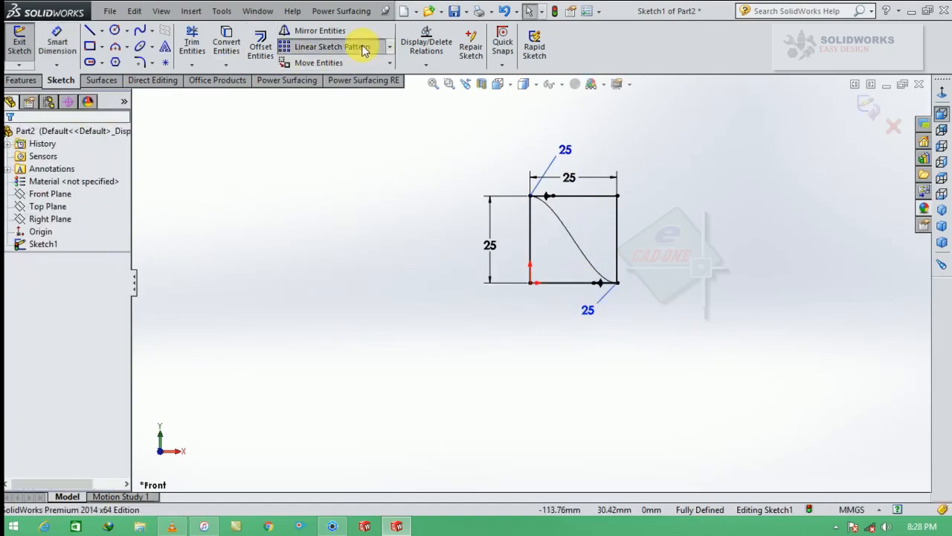
key(Escape)
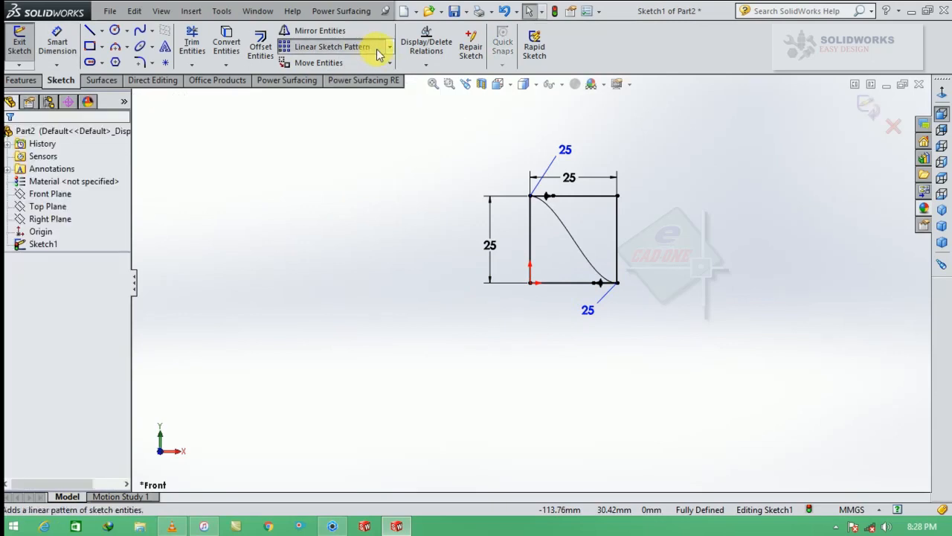
click(327, 31)
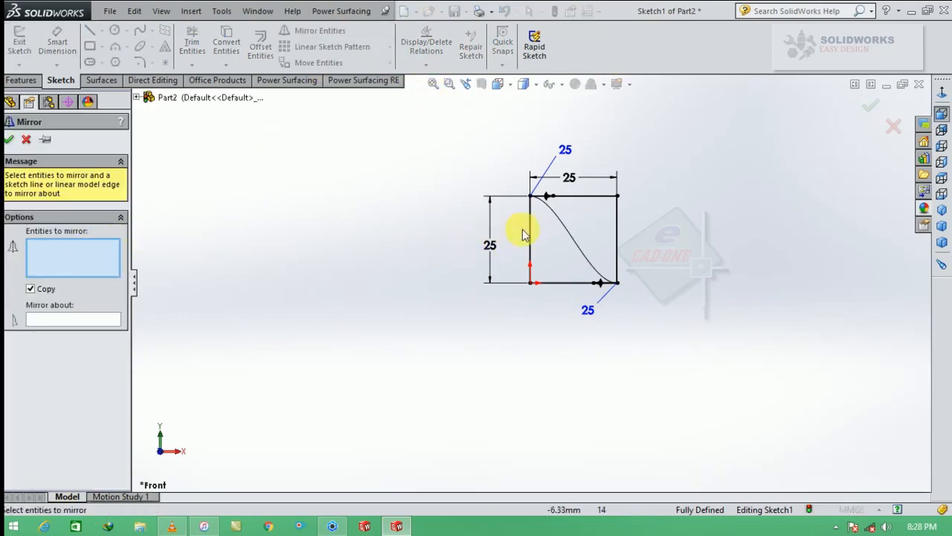
click(558, 221)
click(112, 320)
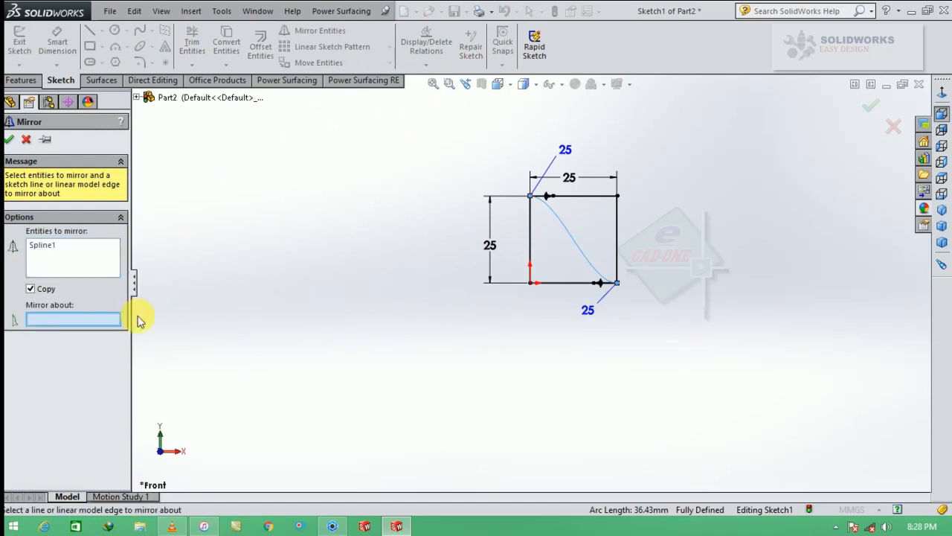
click(530, 227)
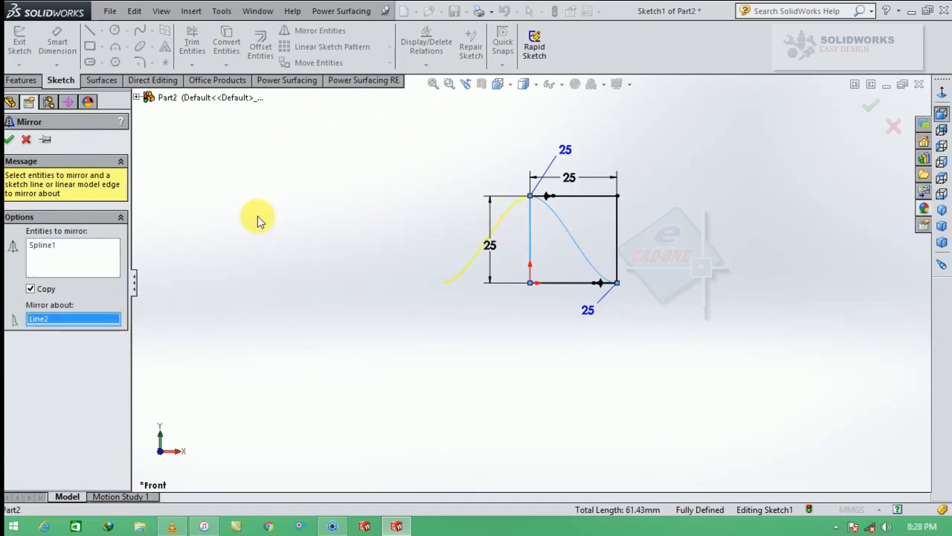
click(8, 139)
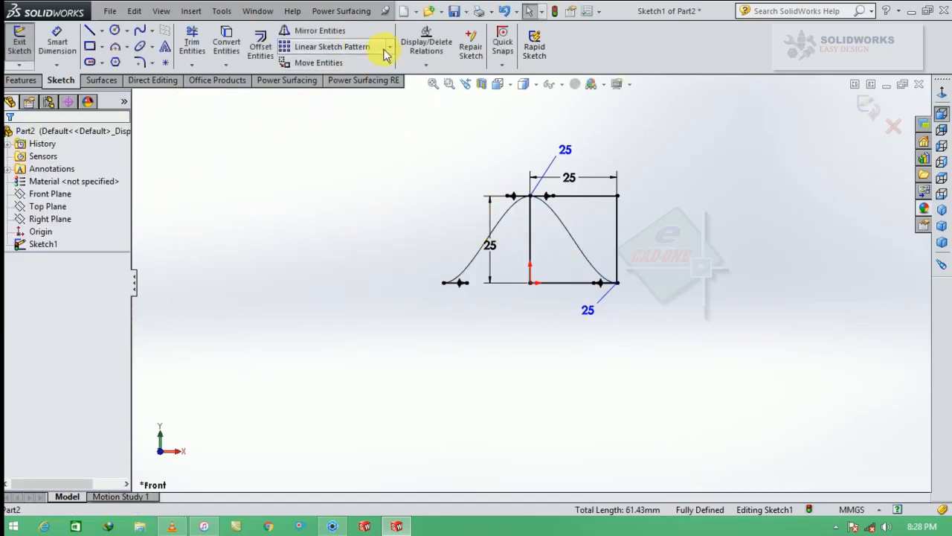
Pattern both splines linearly along the X-axis with 50 mm spacing and 4 instances
click(365, 47)
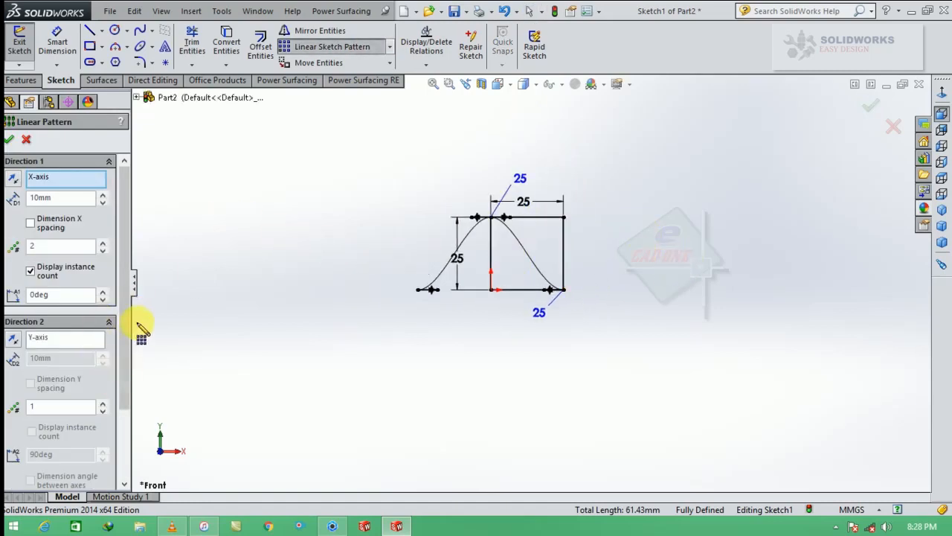
scroll(128, 344, down, 3)
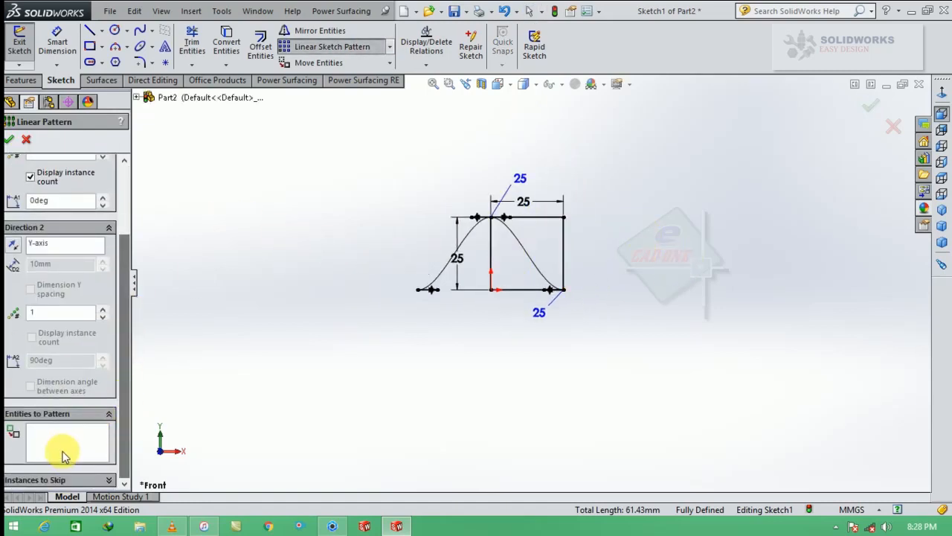
click(474, 230)
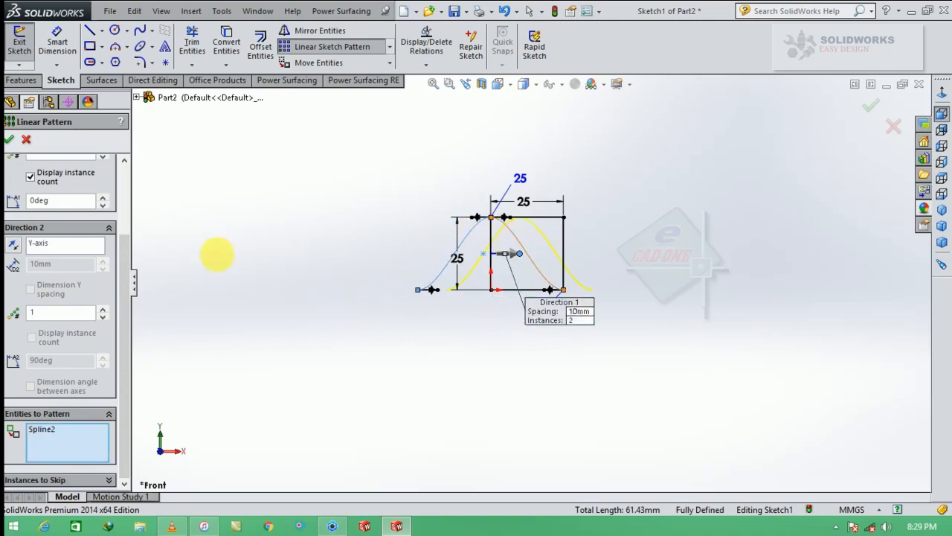
scroll(119, 298, up, 3)
click(71, 197)
drag(71, 197, 6, 209)
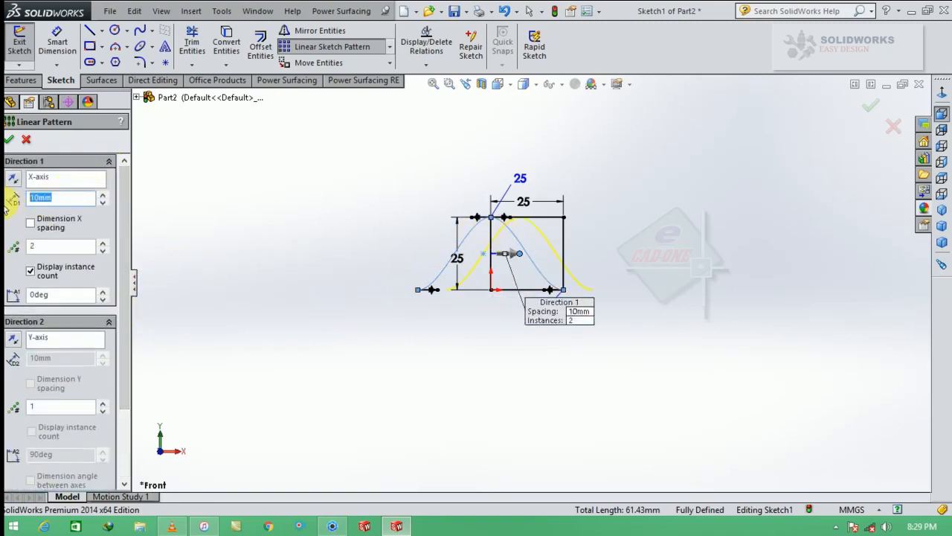
text(50)
key(Return)
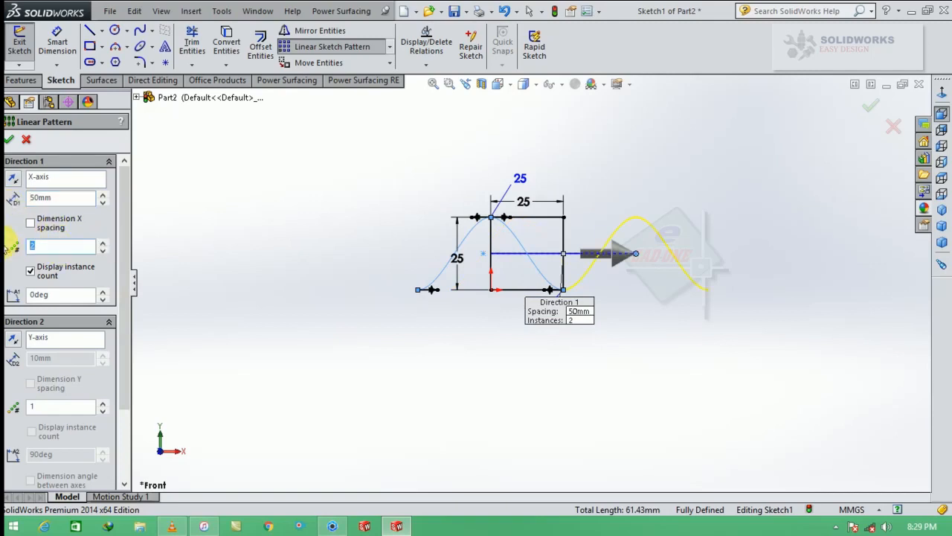
text(4)
key(Return)
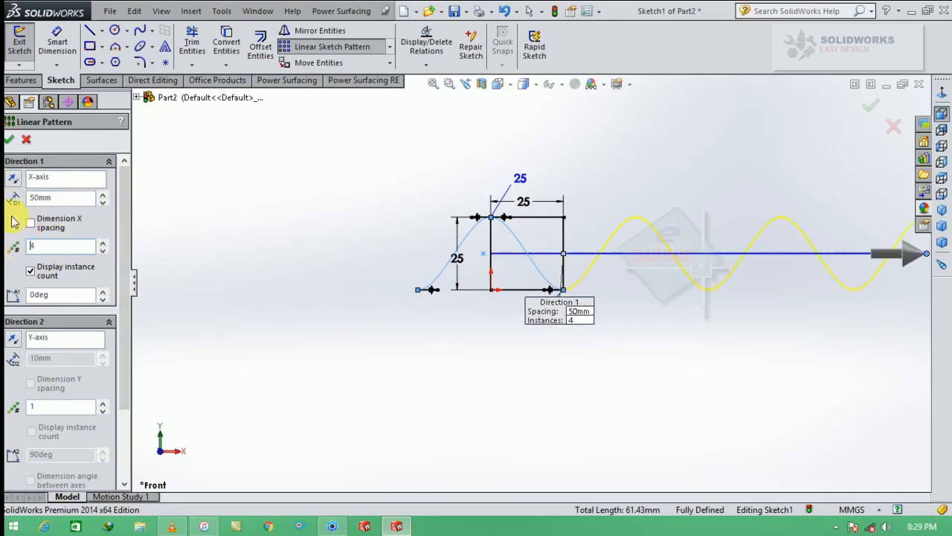
click(9, 143)
Delete the four lines of the helper square, leaving only the wave curve, and exit the sketch
scroll(577, 271, down, 2)
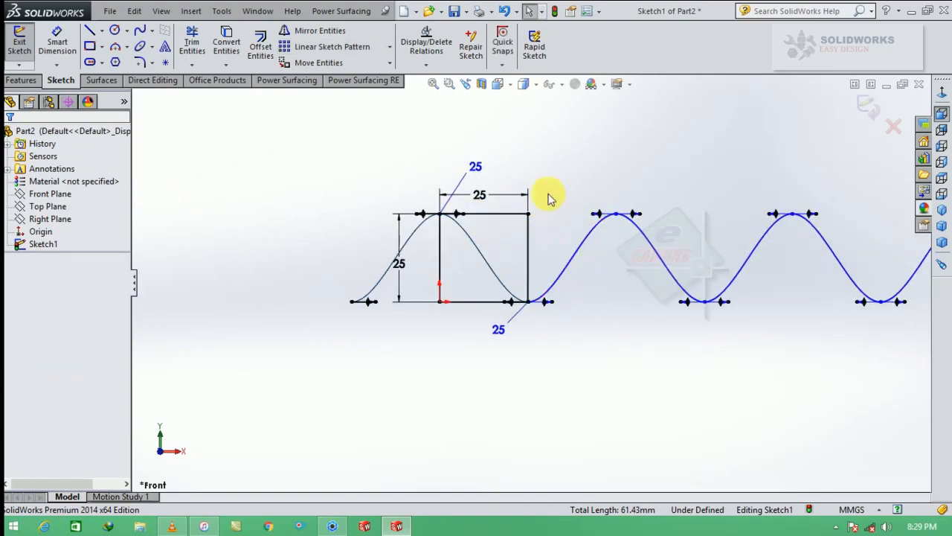
drag(548, 195, 513, 242)
key(Delete)
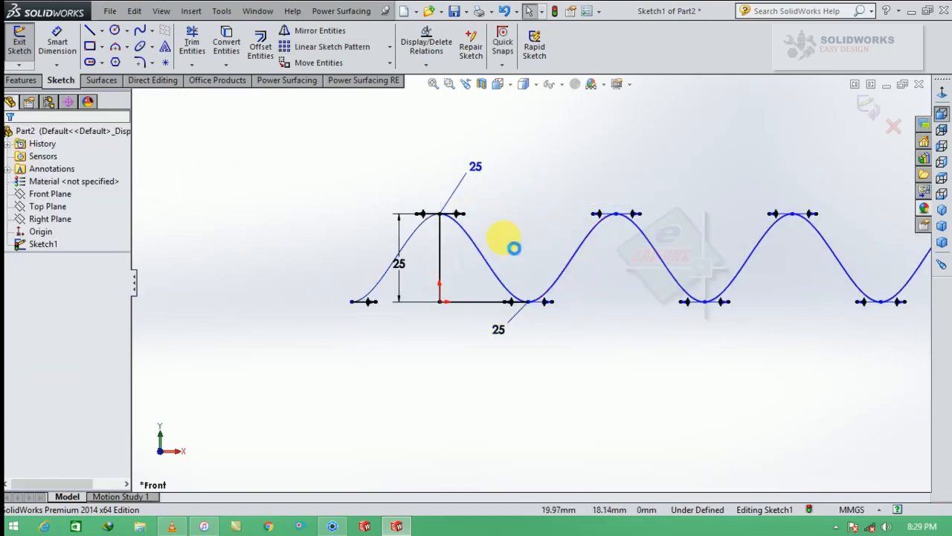
drag(461, 285, 429, 320)
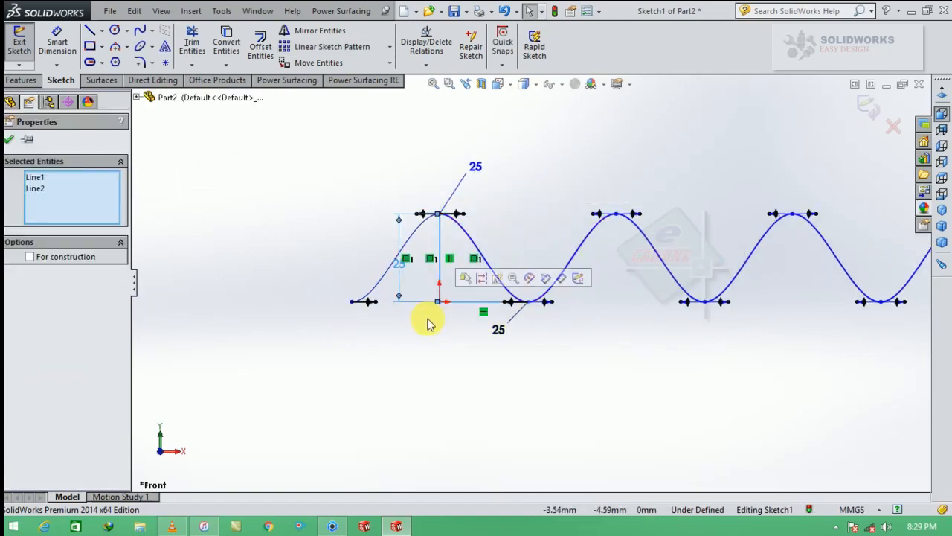
key(Delete)
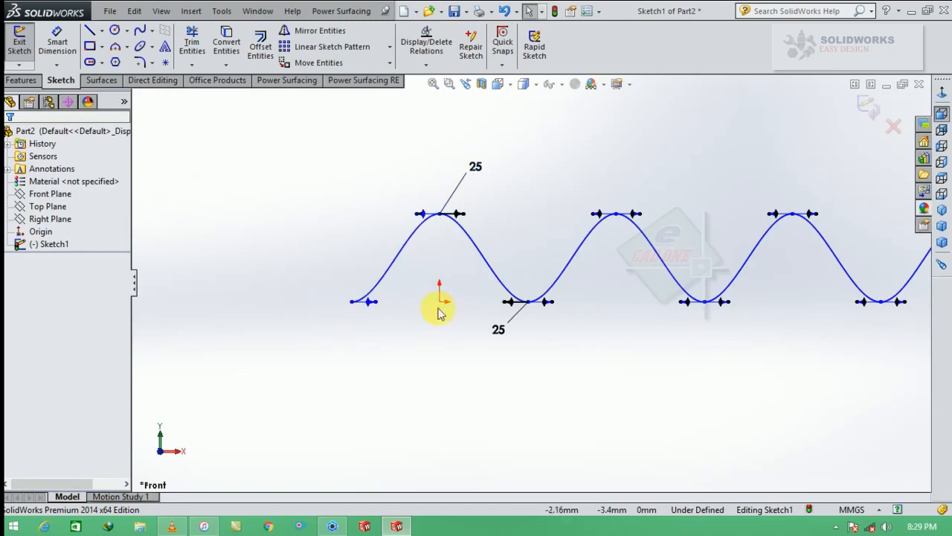
click(863, 104)
Create a reference plane through the wave's start point, parallel to the Right Plane
key(ctrl+7)
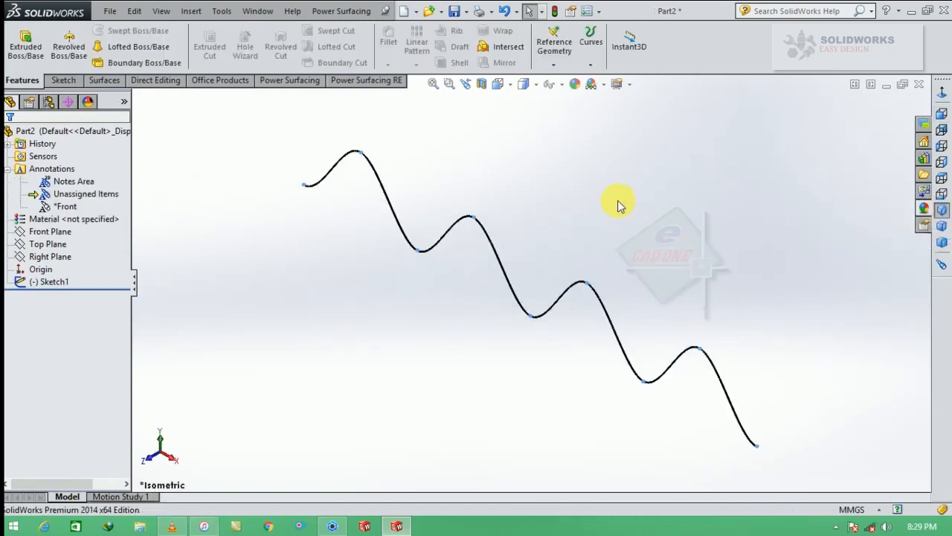
click(311, 185)
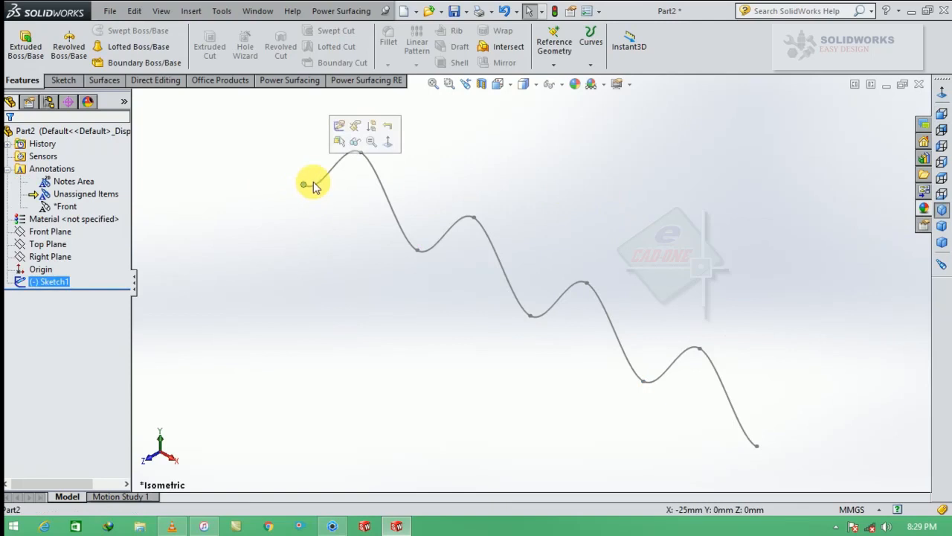
click(554, 65)
click(568, 78)
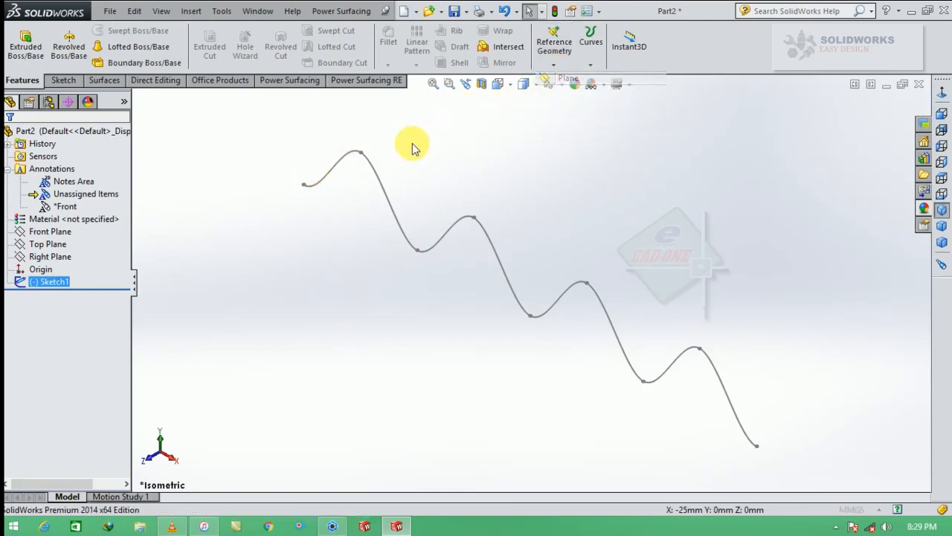
click(303, 183)
click(137, 97)
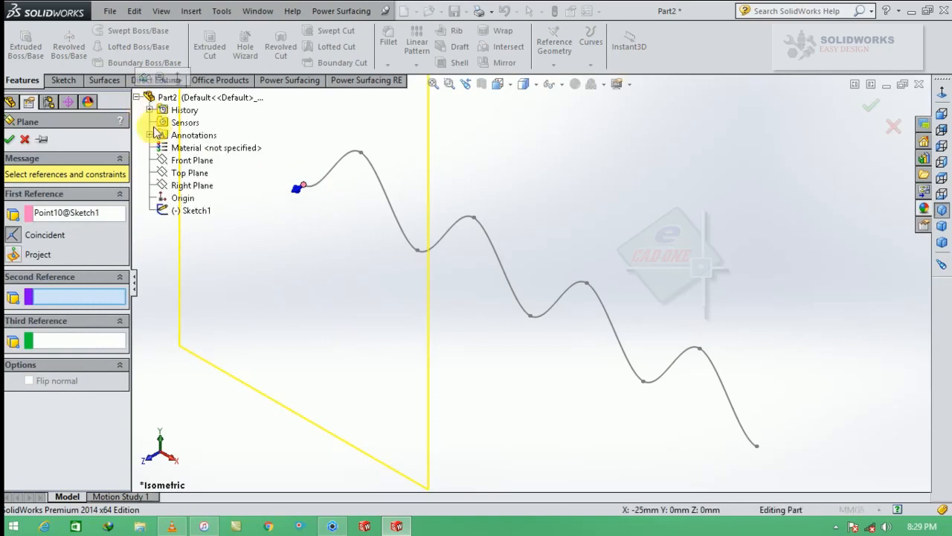
click(191, 185)
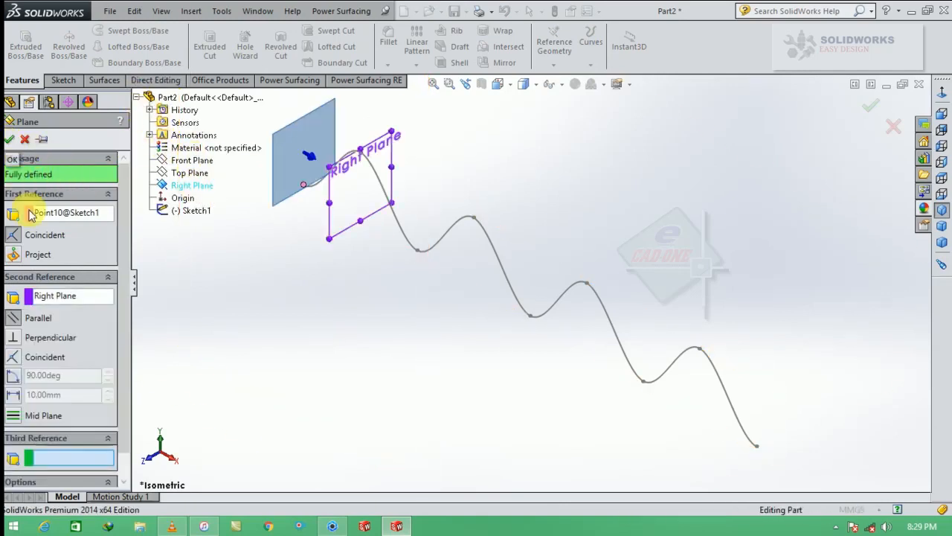
click(9, 140)
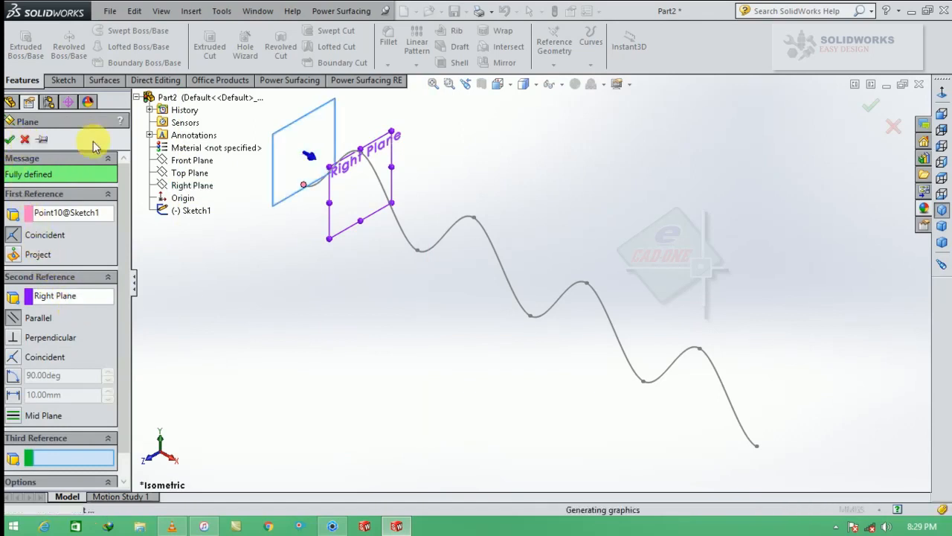
Start a sketch on the new reference plane and draw a centre rectangle about 4.1 by 5.8 mm, centred on the wave's start point
click(316, 178)
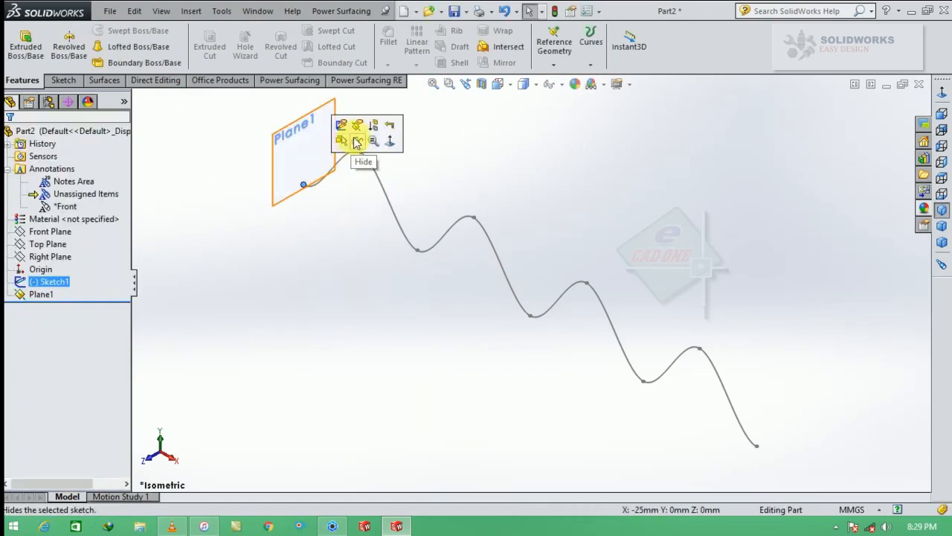
click(316, 154)
click(365, 110)
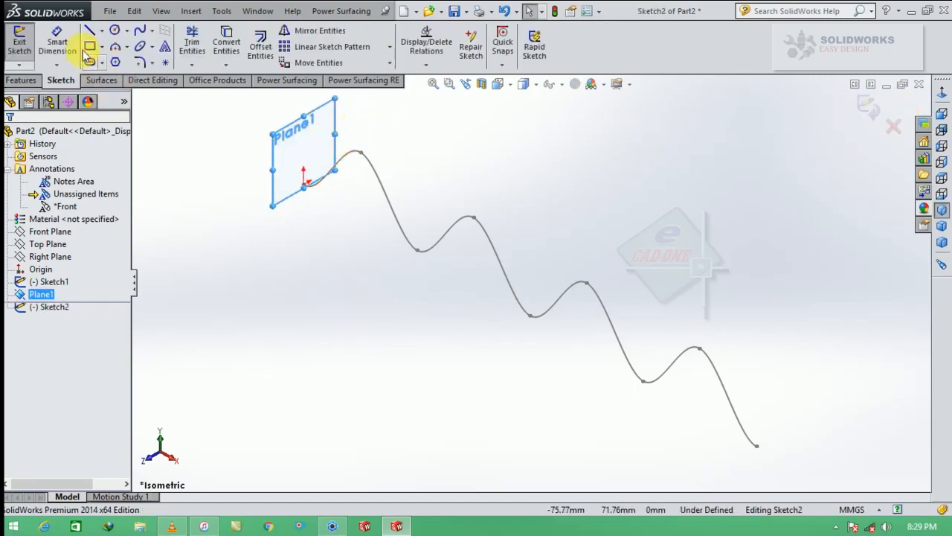
click(102, 46)
click(108, 75)
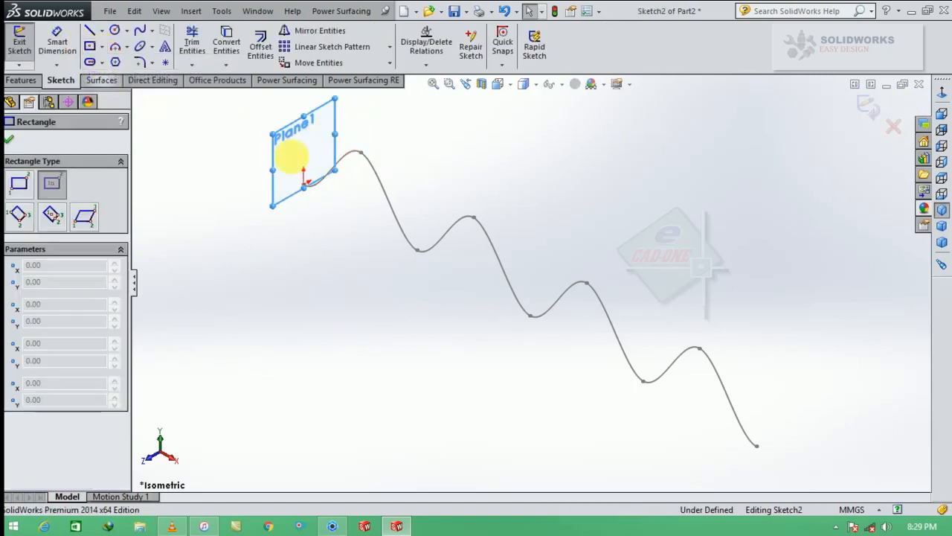
scroll(294, 153, down, 5)
scroll(484, 278, down, 4)
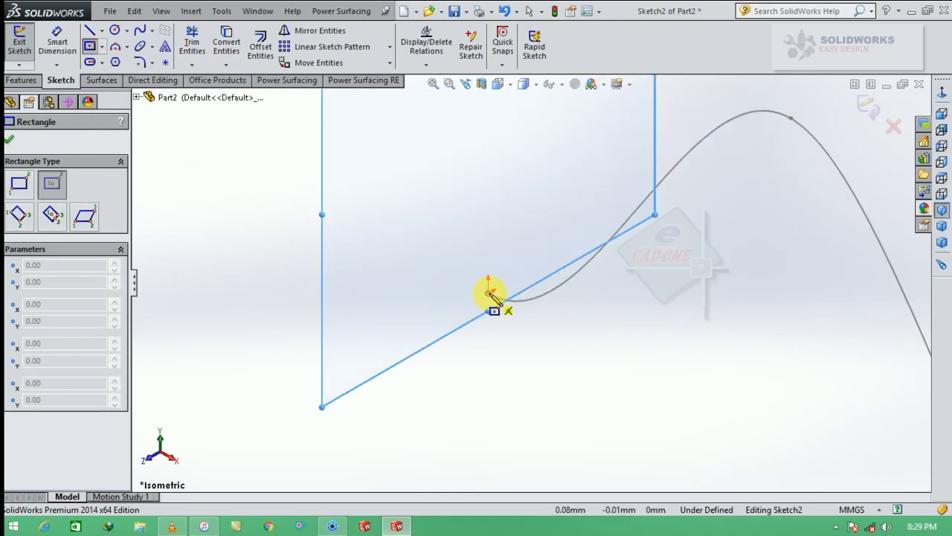
click(488, 292)
click(464, 347)
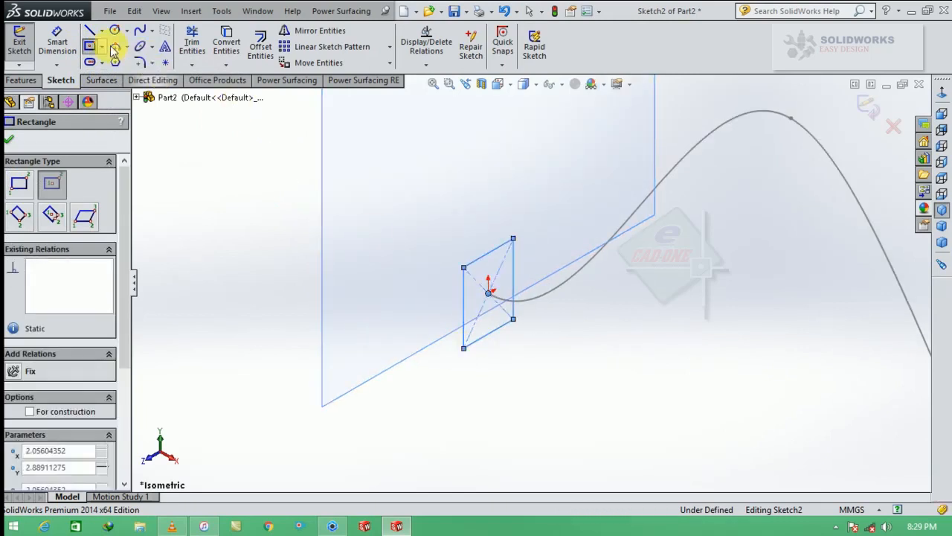
Dimension the rectangle's width and height to 5 mm each
click(57, 41)
click(479, 235)
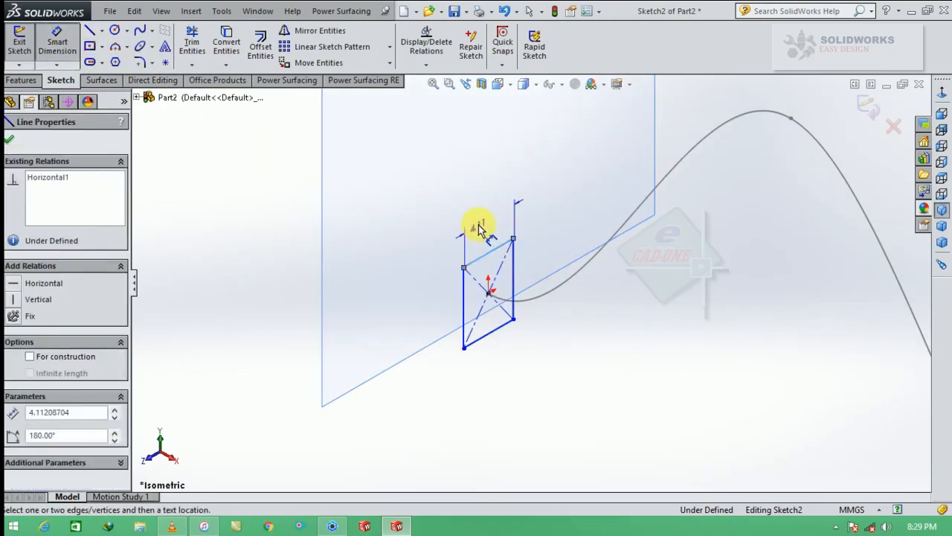
click(480, 228)
text(5)
key(Return)
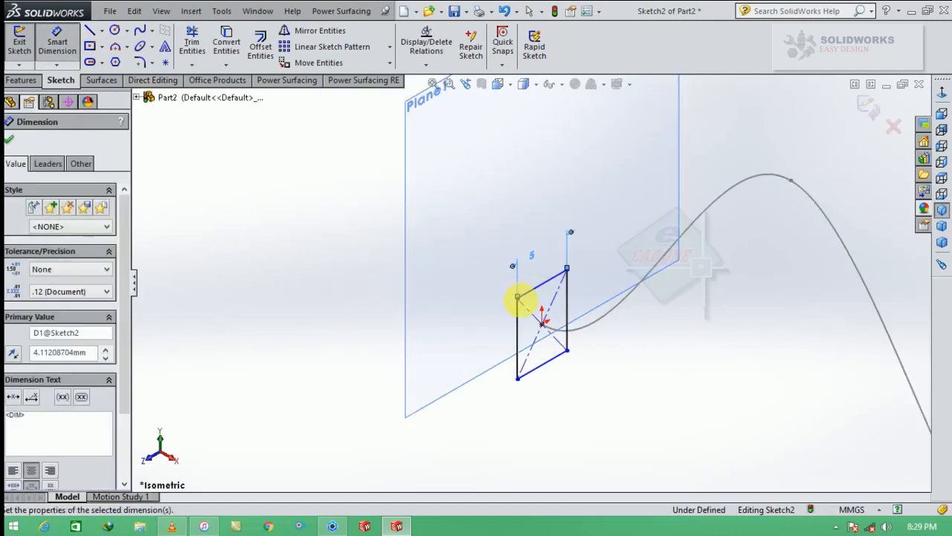
click(516, 319)
click(493, 342)
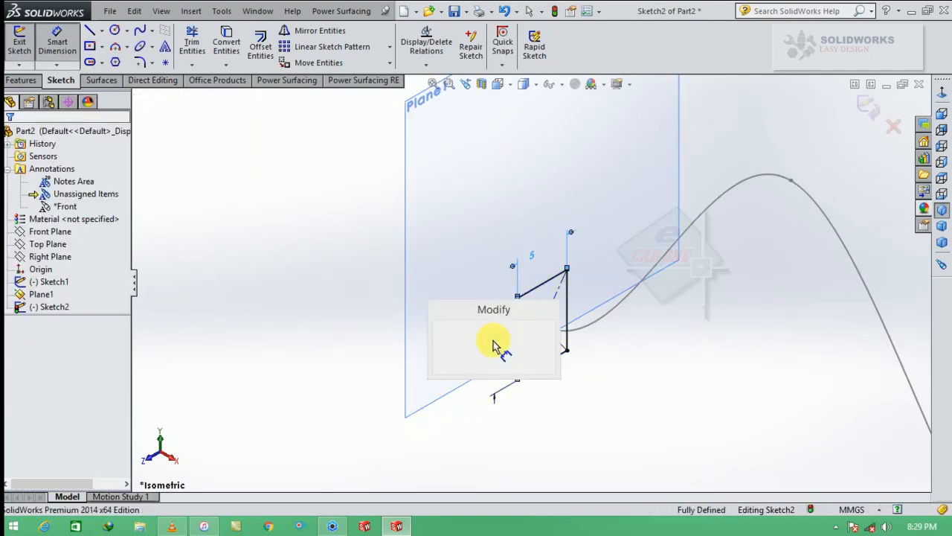
text(5.00mm)
key(Return)
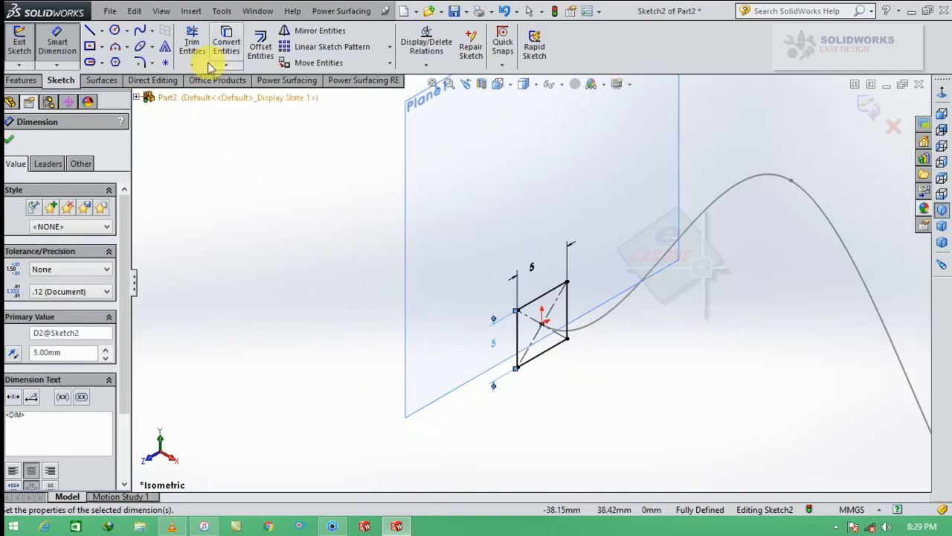
Round all four corners of the square profile with 1 mm sketch fillets and exit the sketch
click(140, 62)
drag(578, 234, 511, 387)
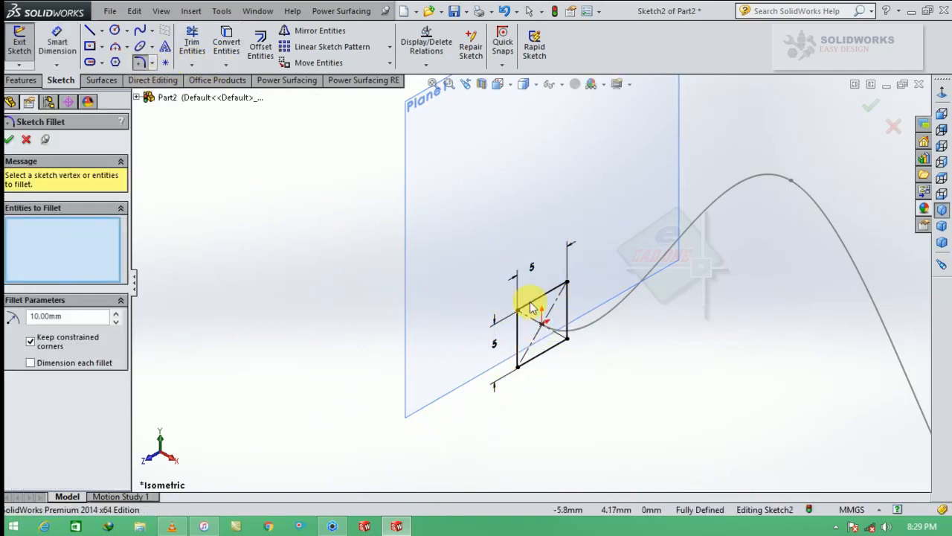
drag(89, 316, 4, 332)
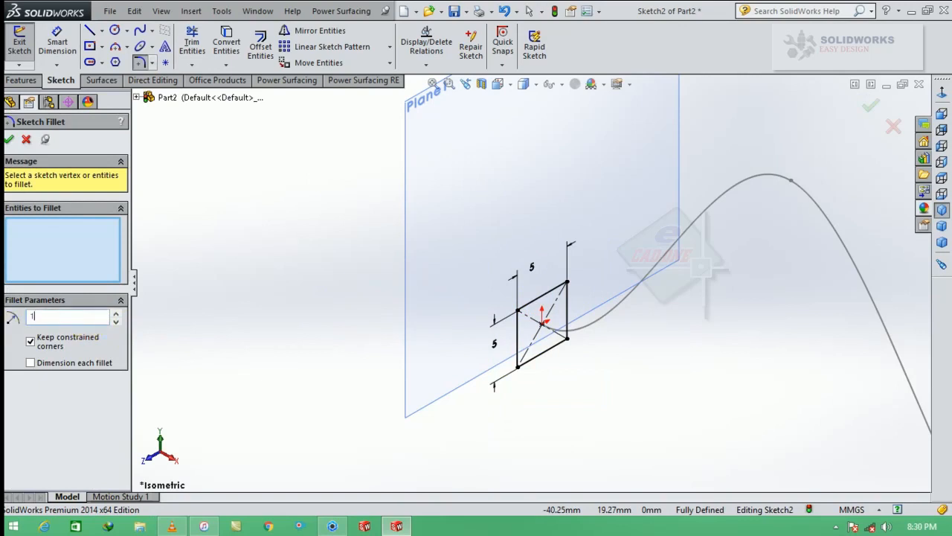
drag(574, 283, 510, 389)
click(8, 139)
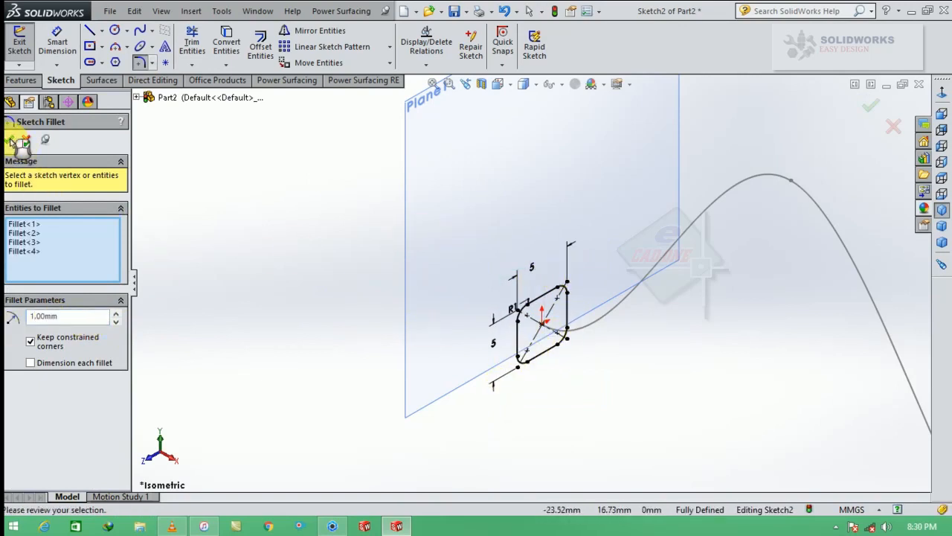
key(Escape)
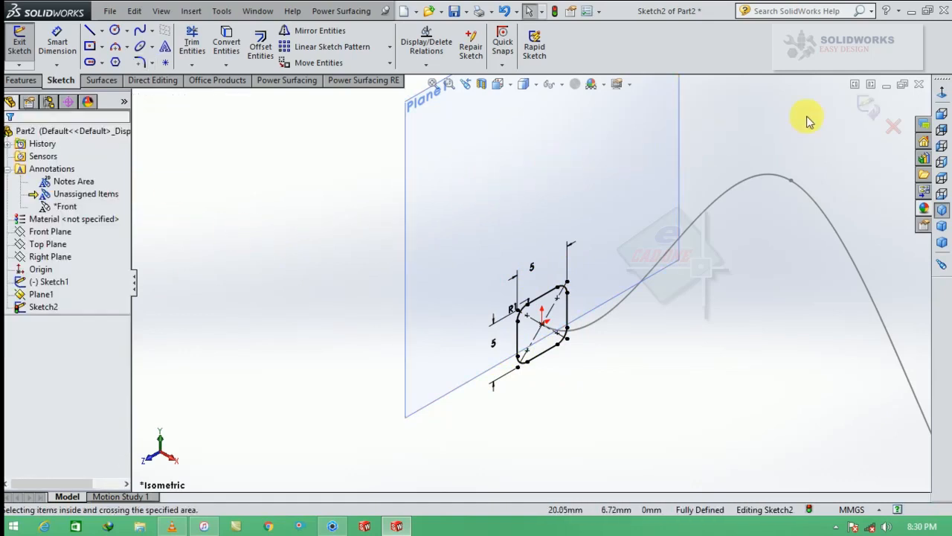
click(867, 107)
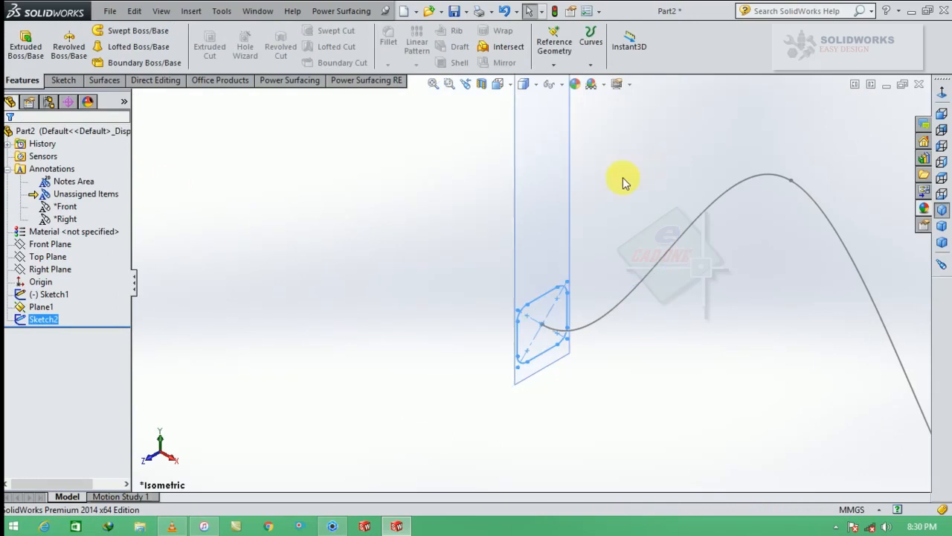
Sweep the rounded square profile along the wave curve as a solid, and hide the reference plane at its start
click(561, 199)
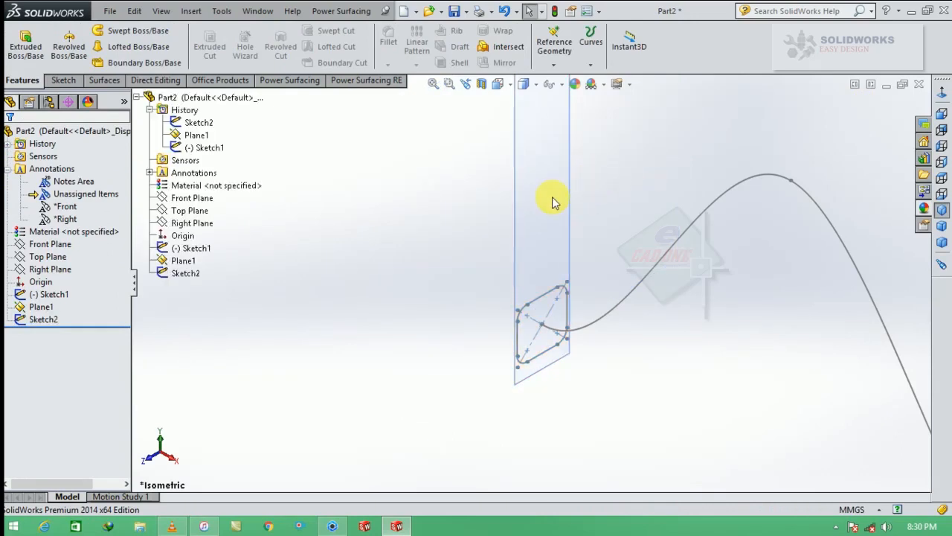
scroll(510, 219, up, 5)
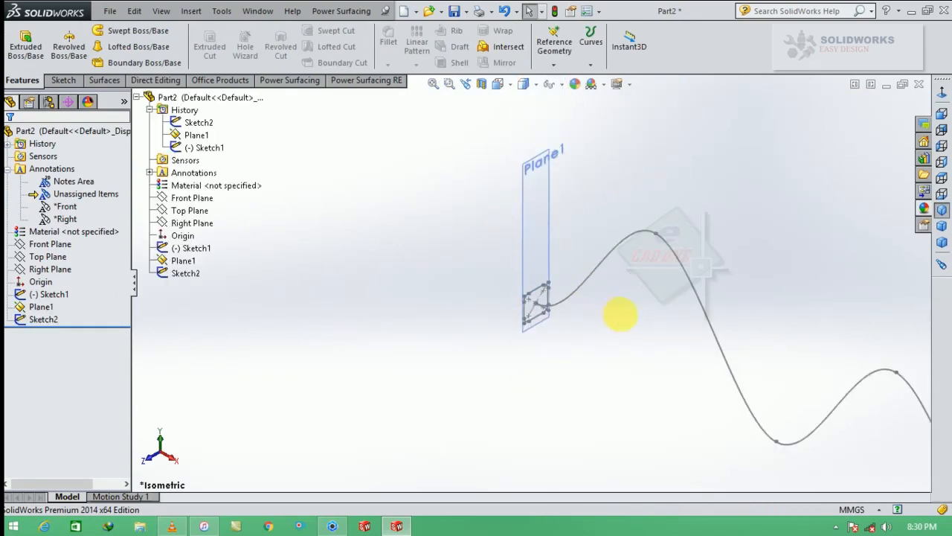
click(139, 31)
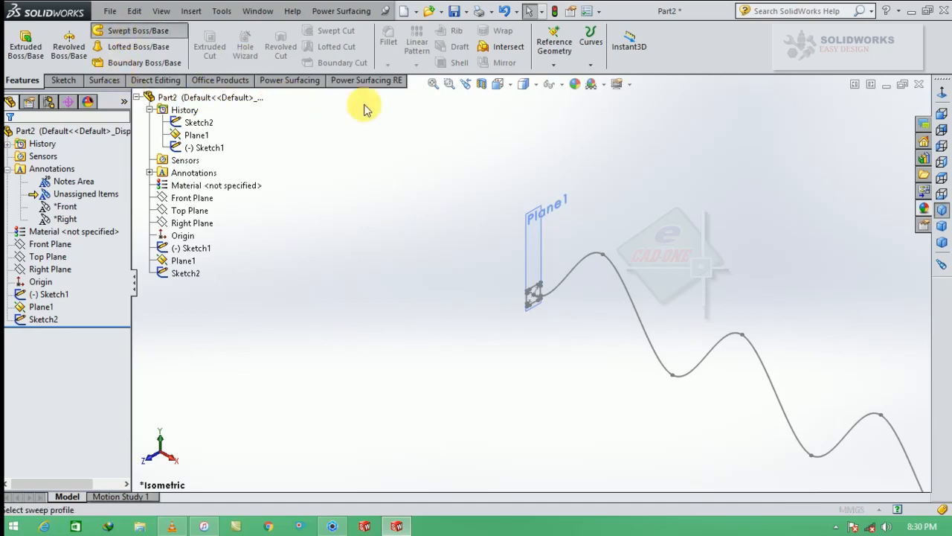
scroll(554, 294, down, 3)
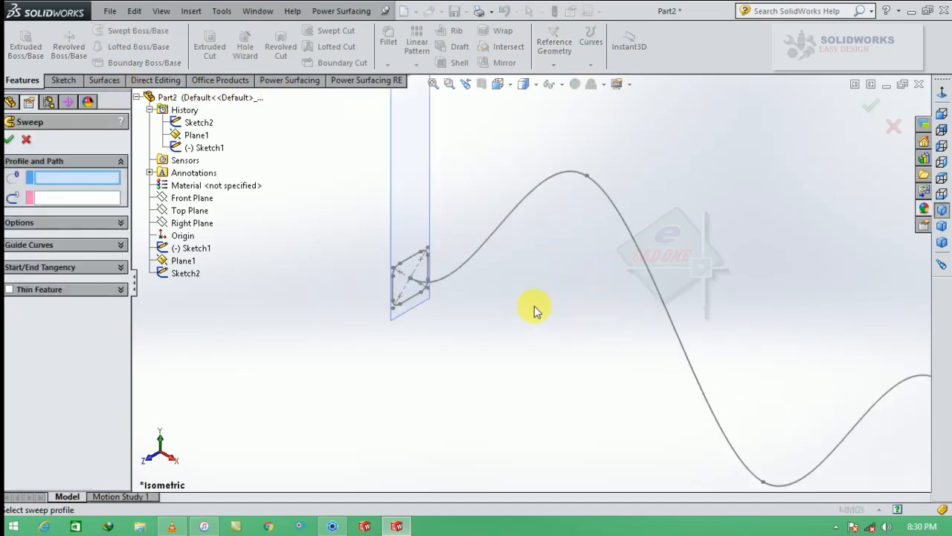
click(416, 253)
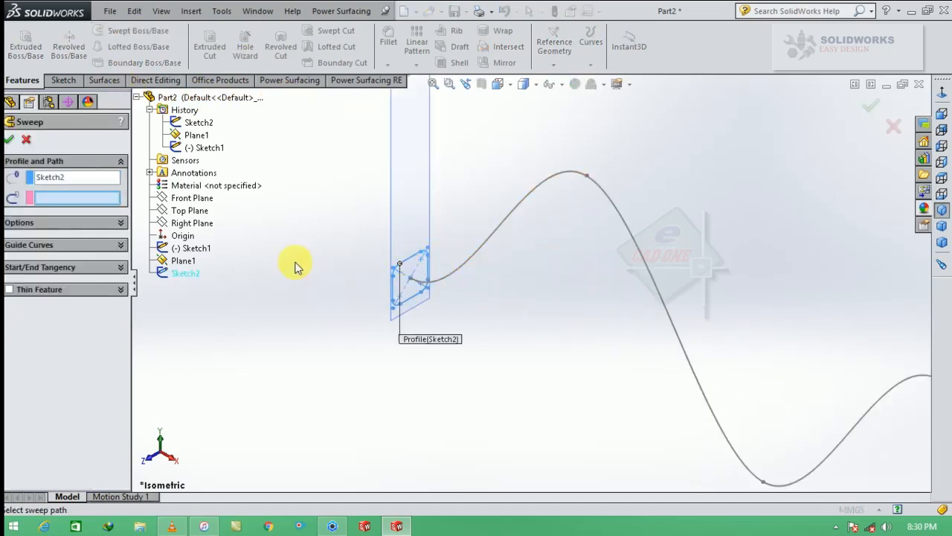
click(499, 233)
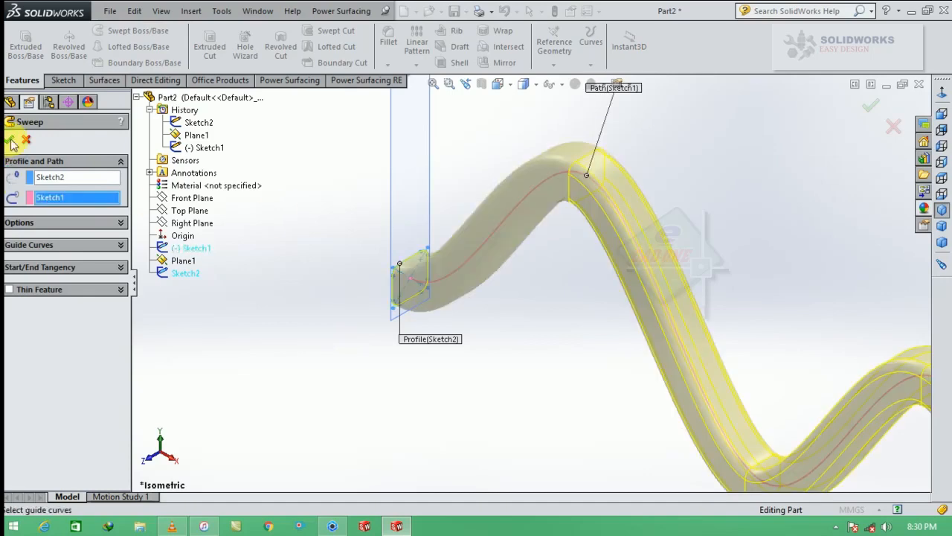
click(10, 141)
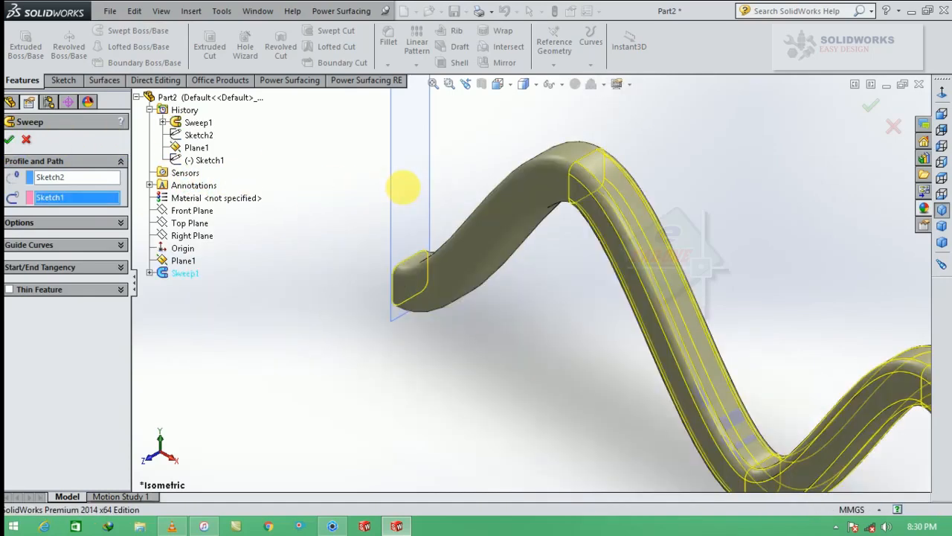
click(425, 177)
click(489, 145)
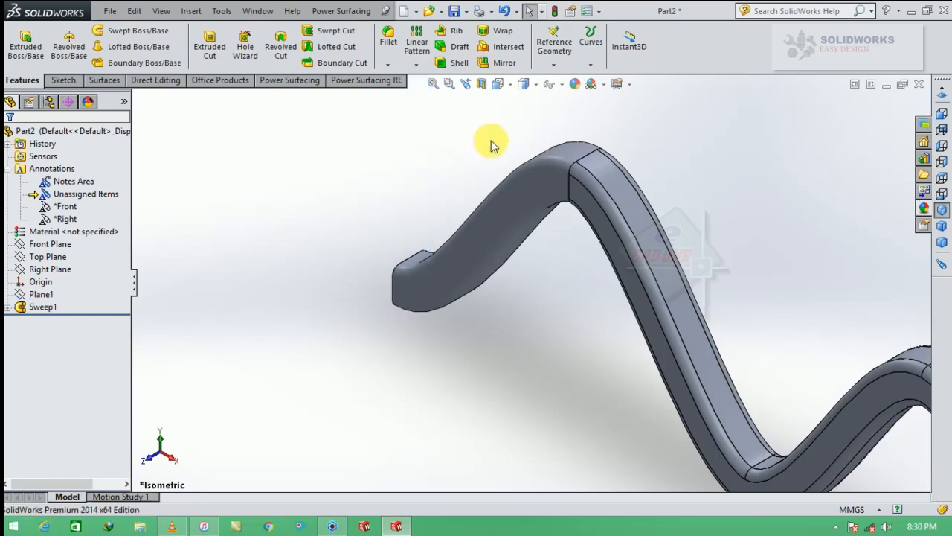
Start a bending Flex on the swept wave body with triad rotation angles of 90° X, 90° Y and 0° Z
scroll(671, 228, up, 8)
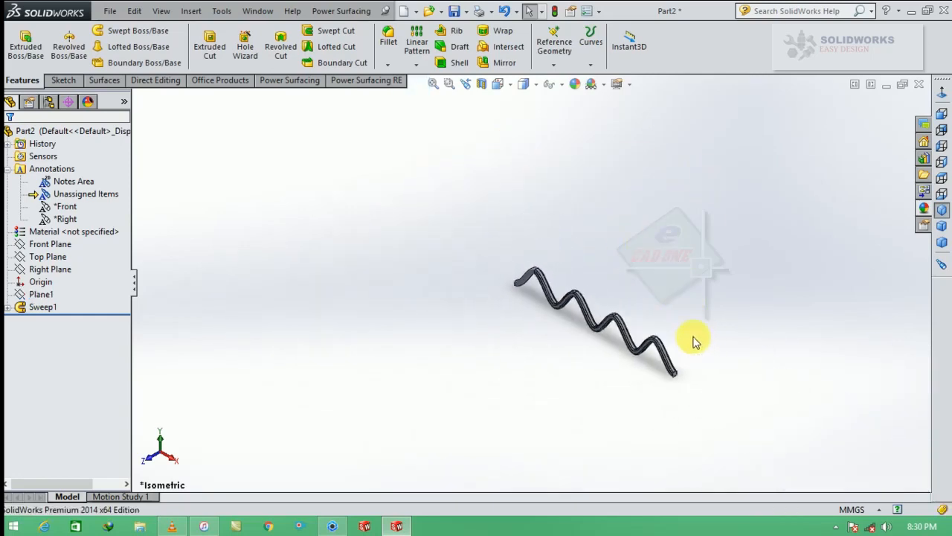
scroll(691, 340, down, 3)
click(191, 11)
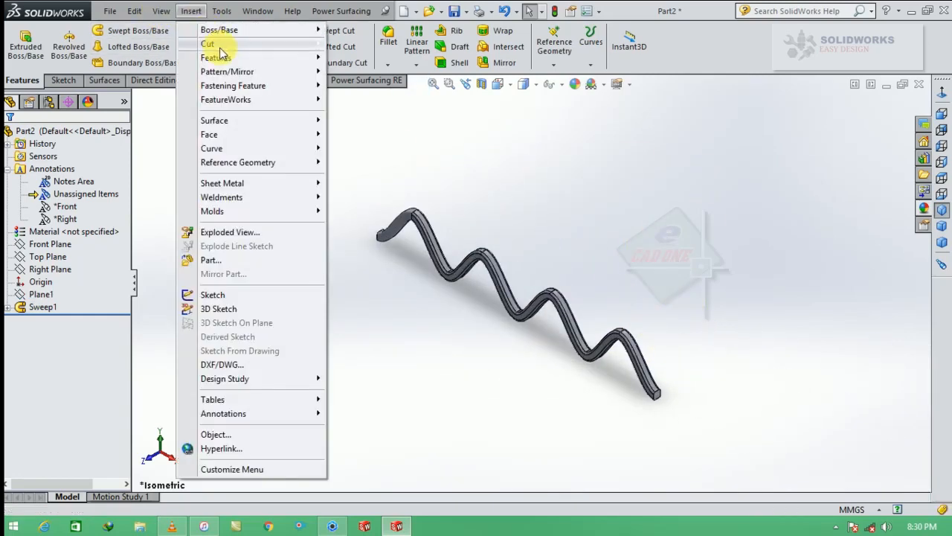
mouse_move(221, 57)
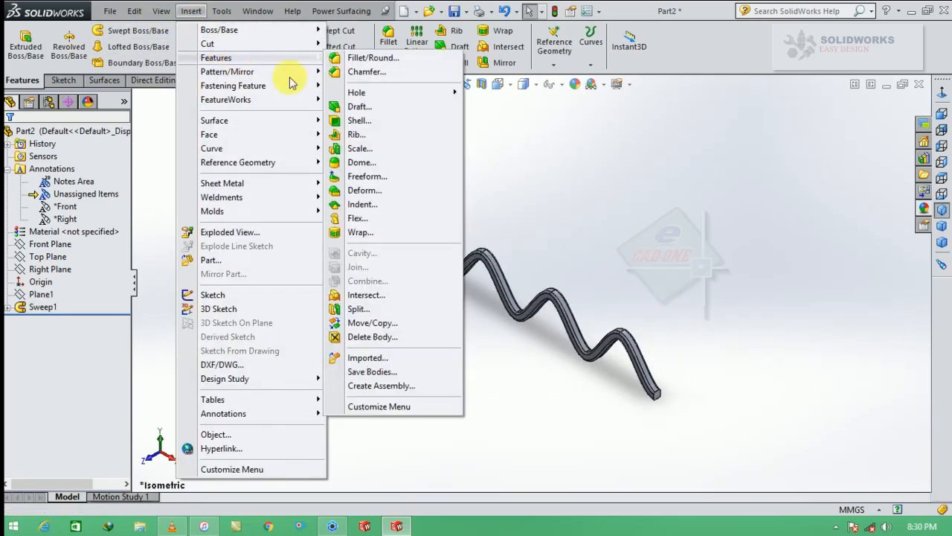
click(421, 227)
click(432, 236)
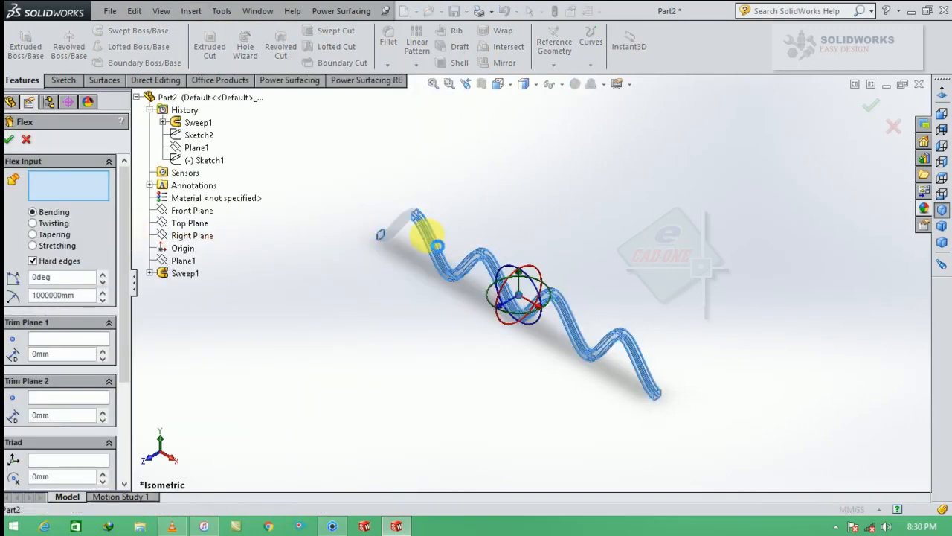
click(127, 406)
drag(94, 421, 16, 424)
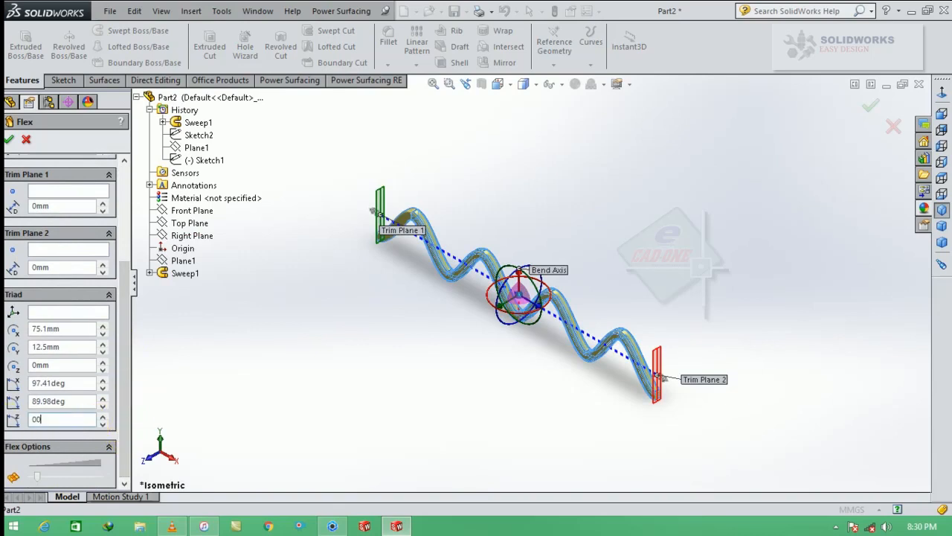
text(00)
key(Return)
drag(80, 383, 18, 385)
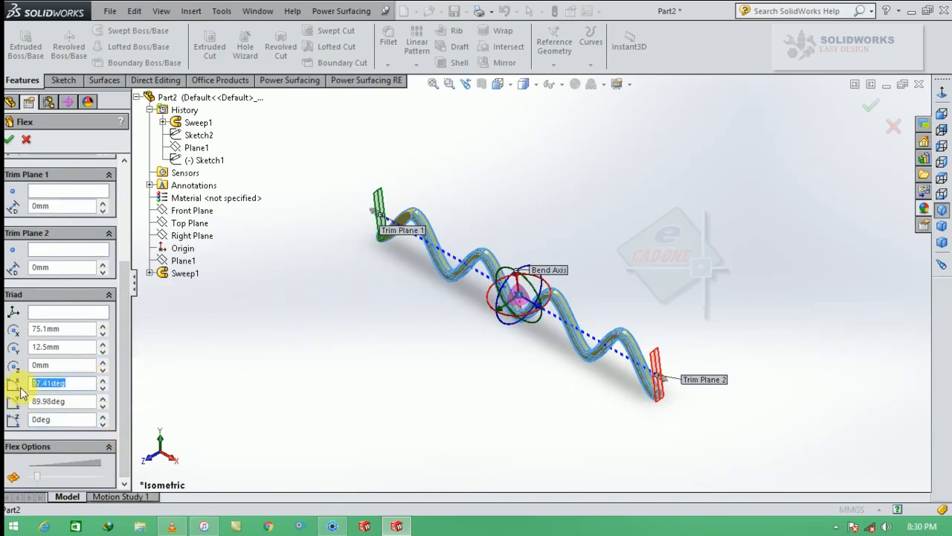
key(Return)
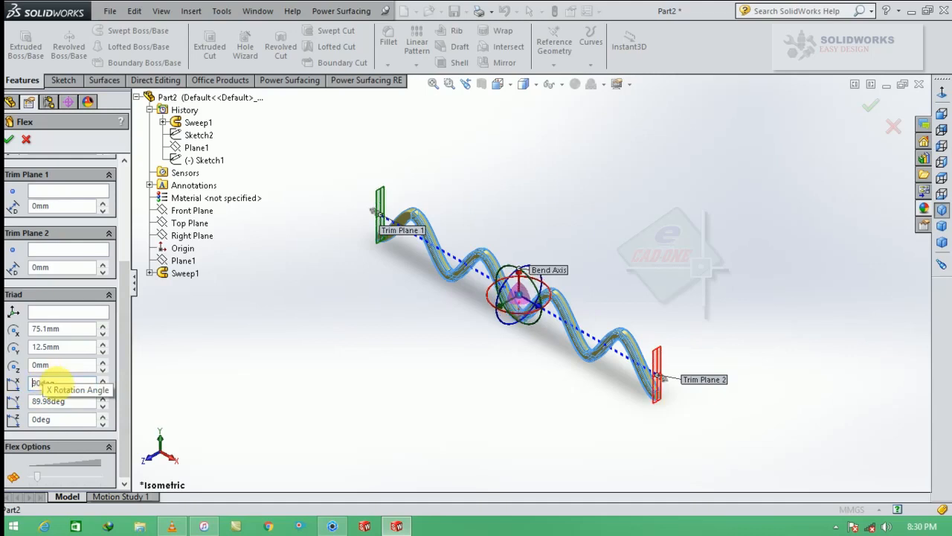
drag(81, 401, 34, 401)
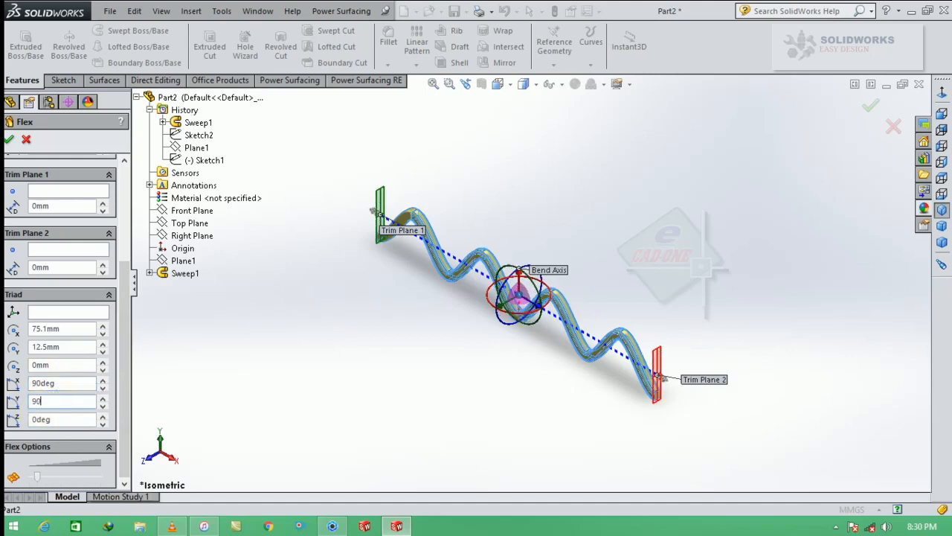
Set the Flex bend angle to 180 degrees and apply the bend to the wave body
drag(124, 302, 125, 159)
drag(74, 277, 19, 277)
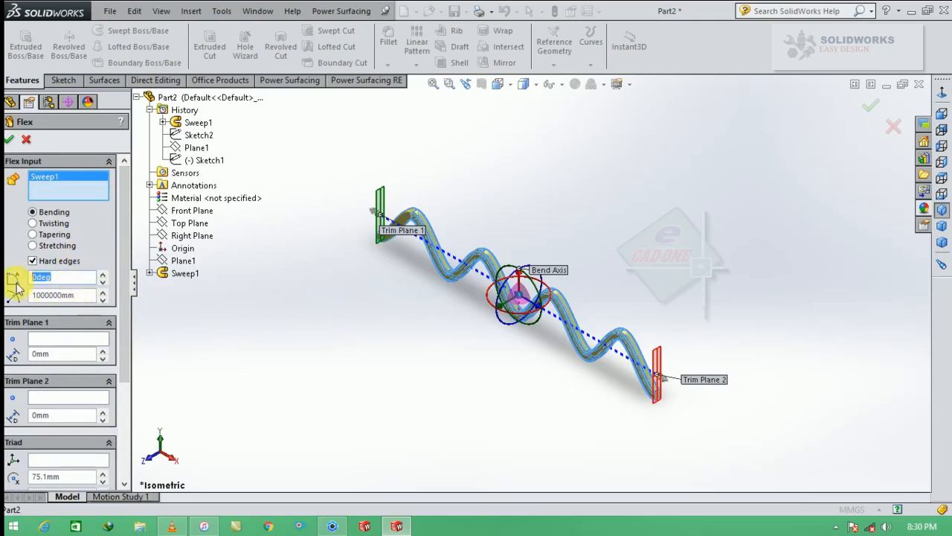
text(180)
key(Return)
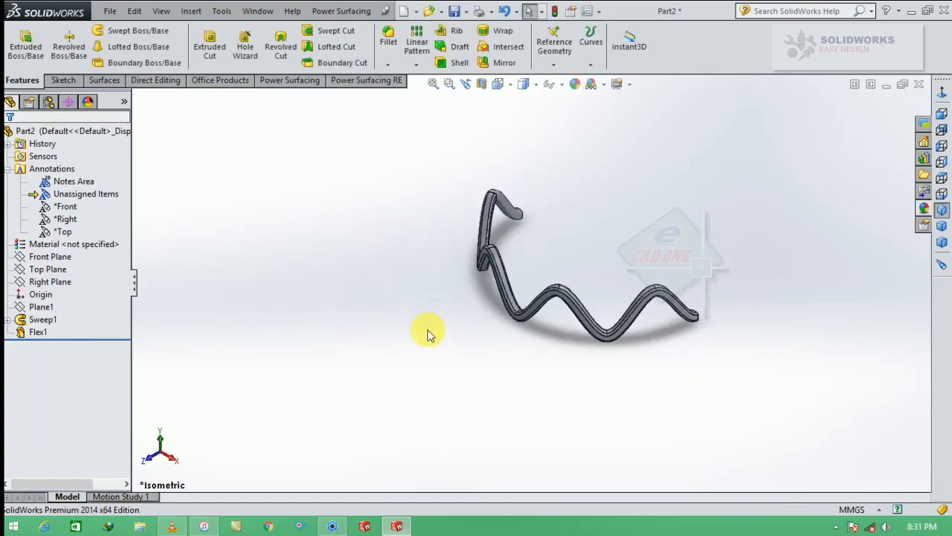
Set the display style to shaded without edges
click(525, 84)
click(525, 119)
middle_drag(649, 218, 595, 186)
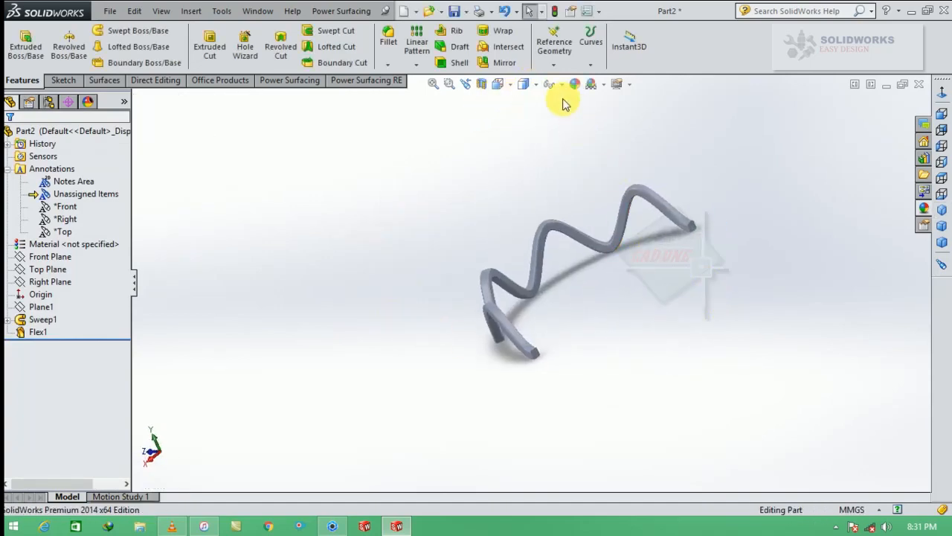
Start a reference plane offset 65 mm from the Front Plane, flipped toward the open ends of the bent wave
click(941, 178)
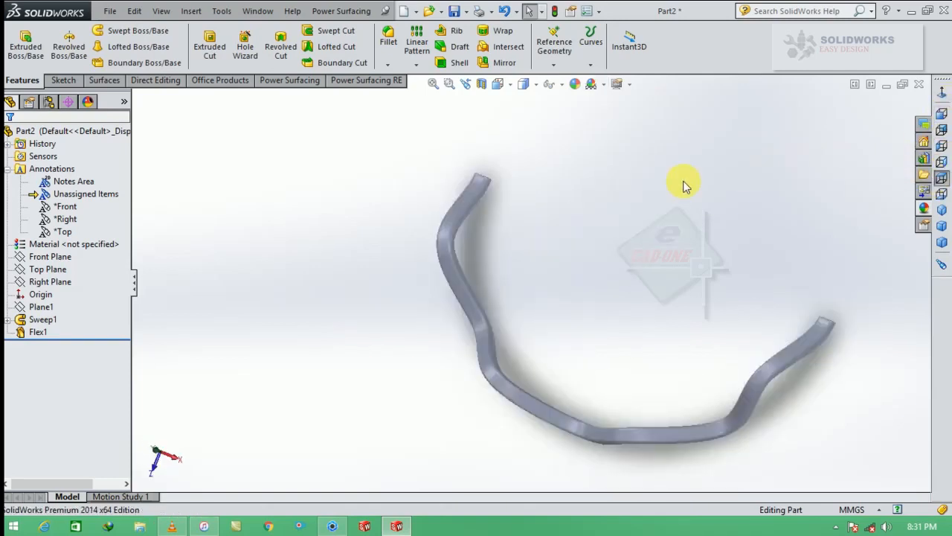
click(555, 65)
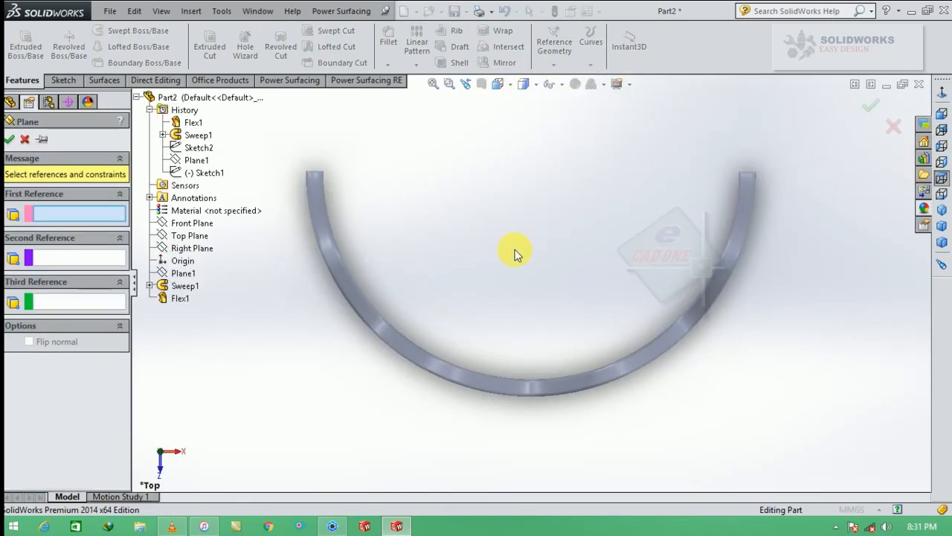
middle_drag(681, 310, 308, 238)
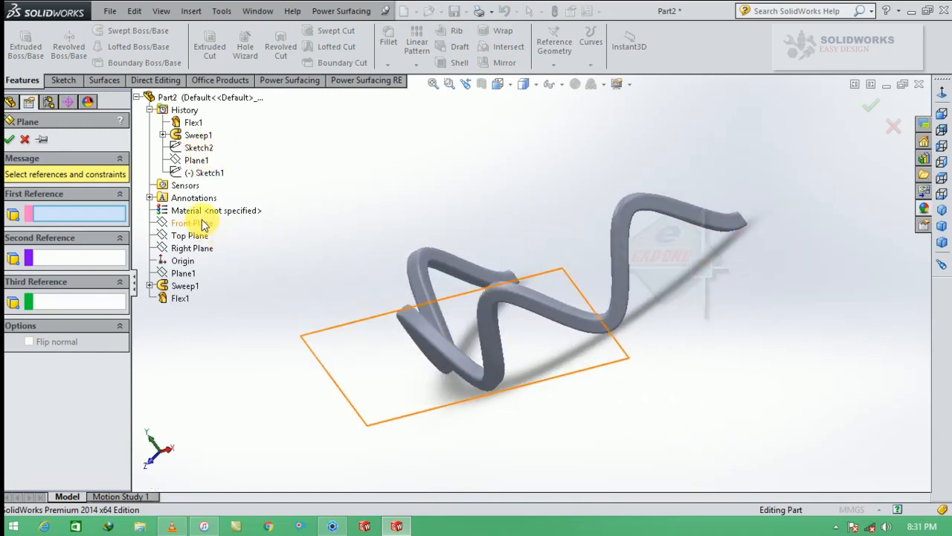
middle_drag(521, 230, 468, 340)
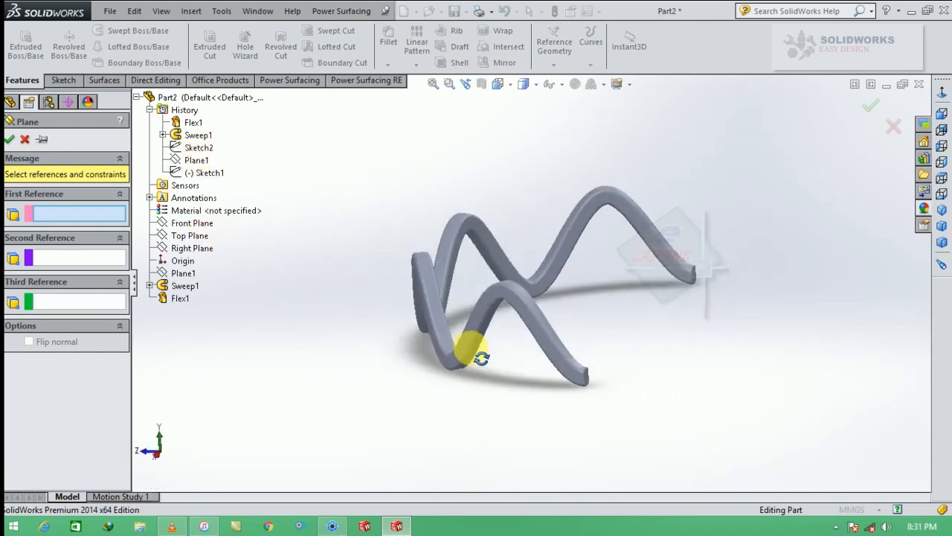
click(199, 229)
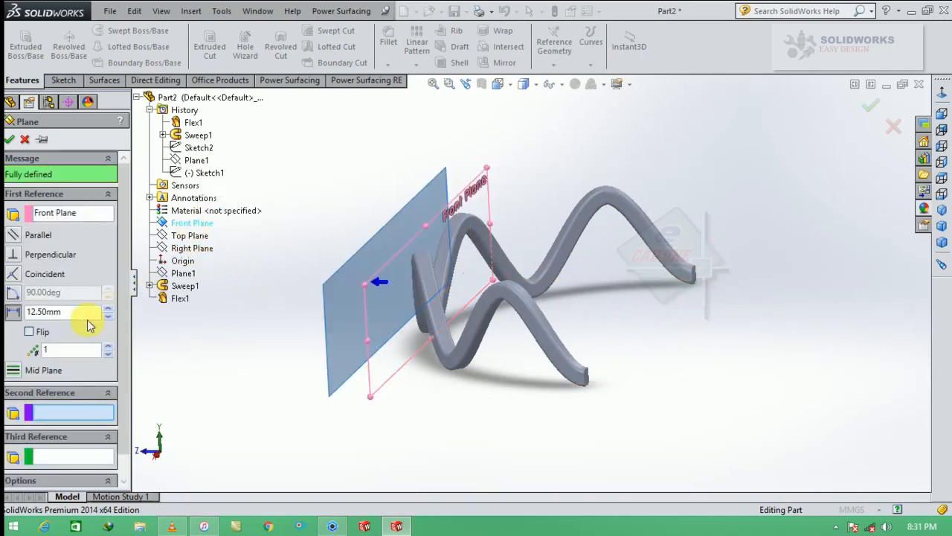
click(9, 315)
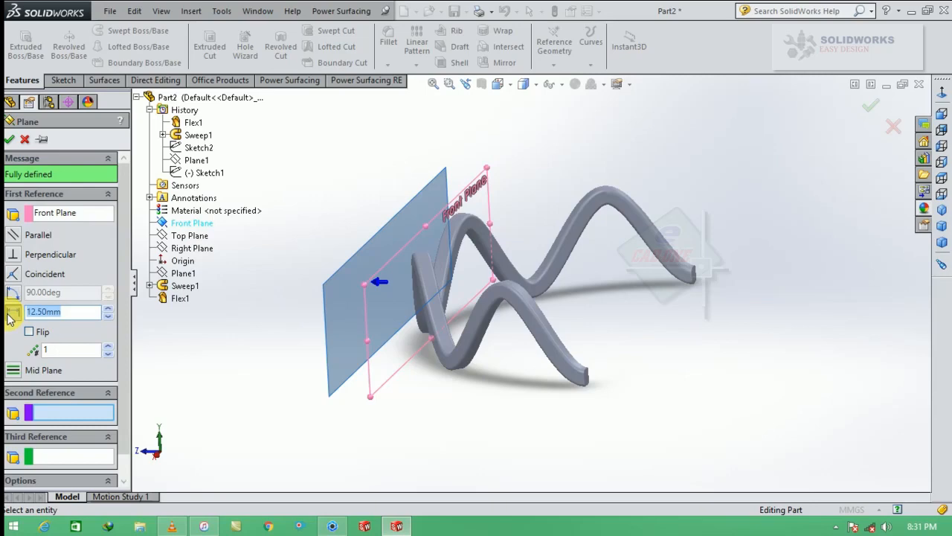
key(Return)
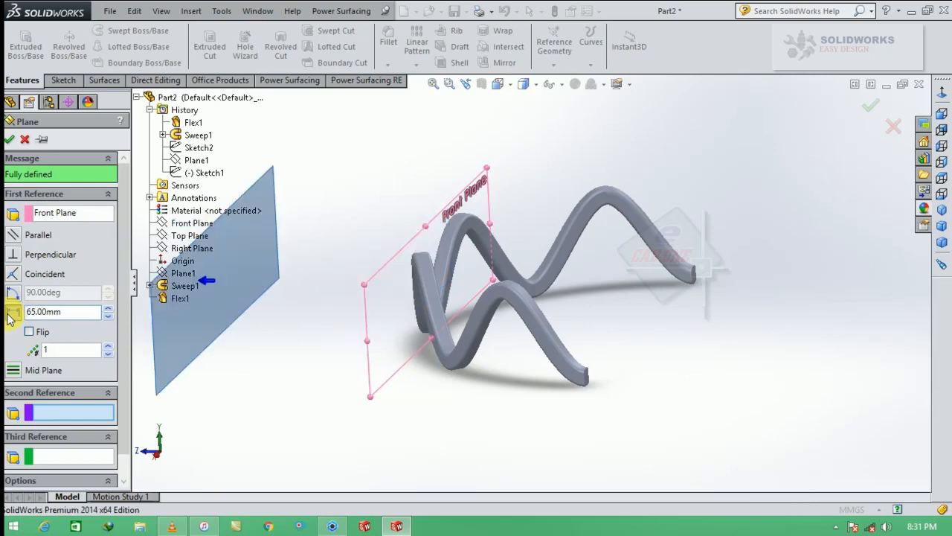
click(29, 332)
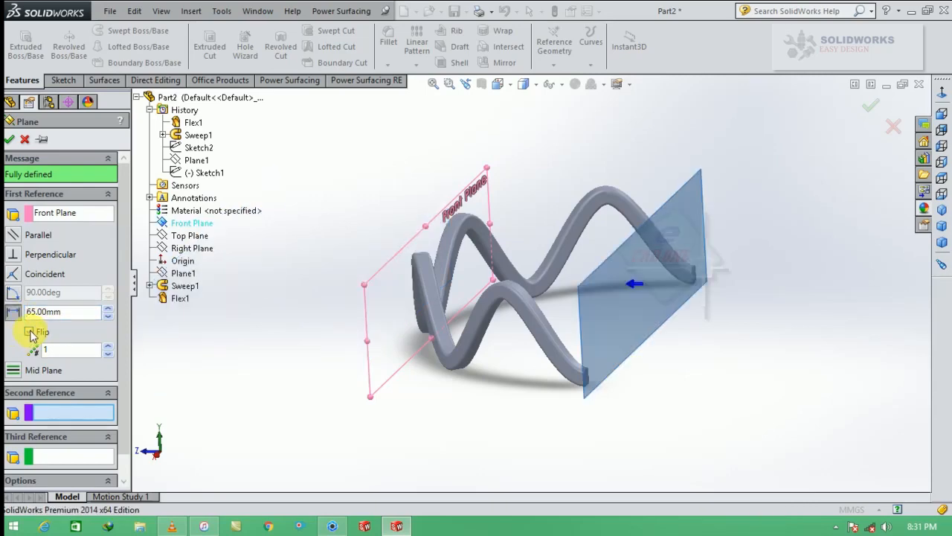
Fine-tune the plane's offset to 64.40 mm at the open ends of the wave and create the plane
middle_drag(340, 351, 506, 397)
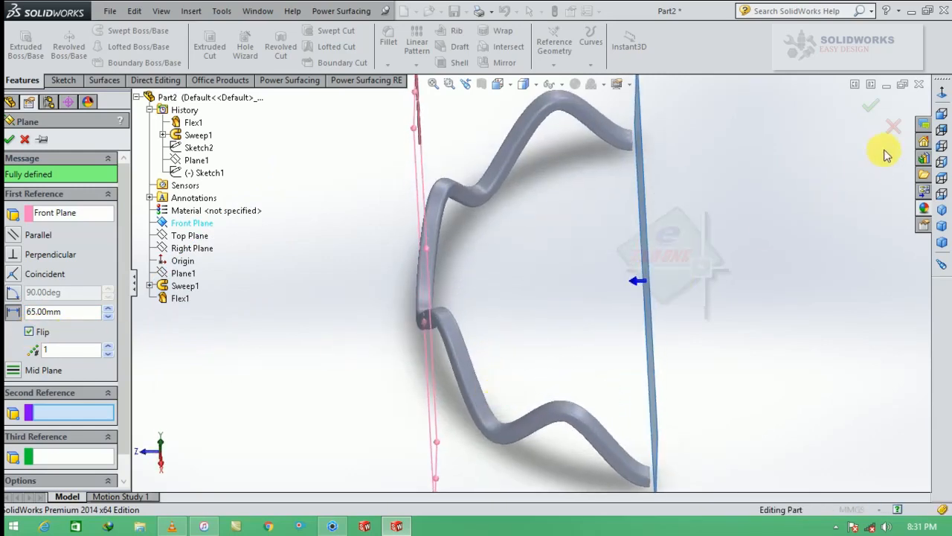
click(941, 177)
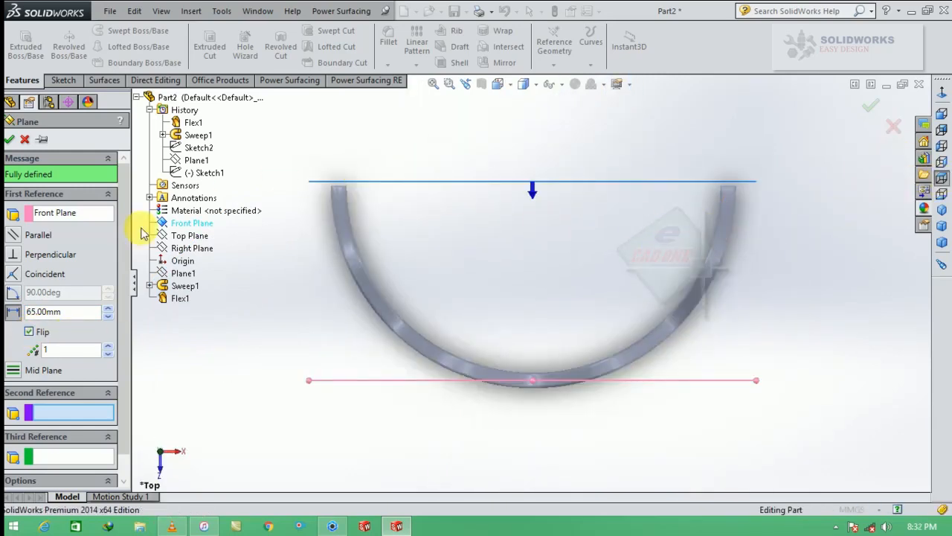
click(74, 312)
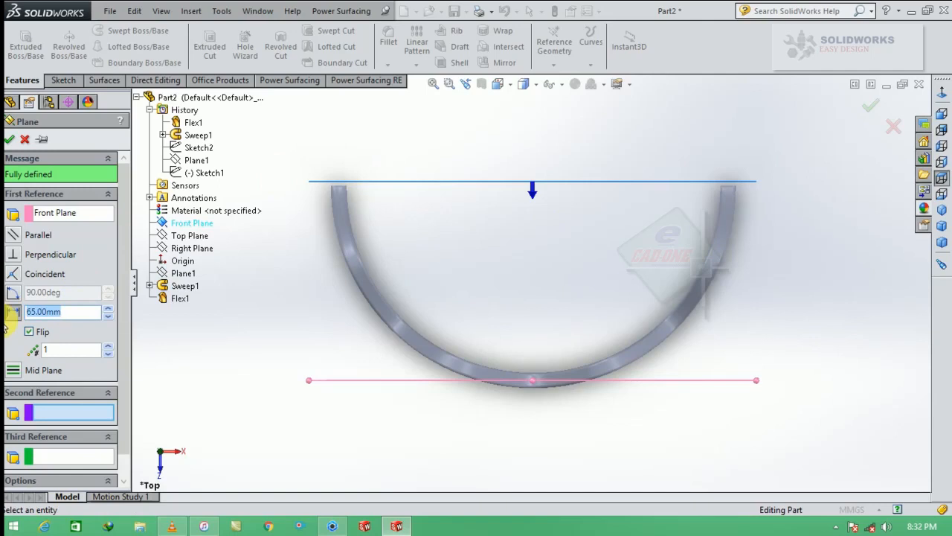
text(64.50)
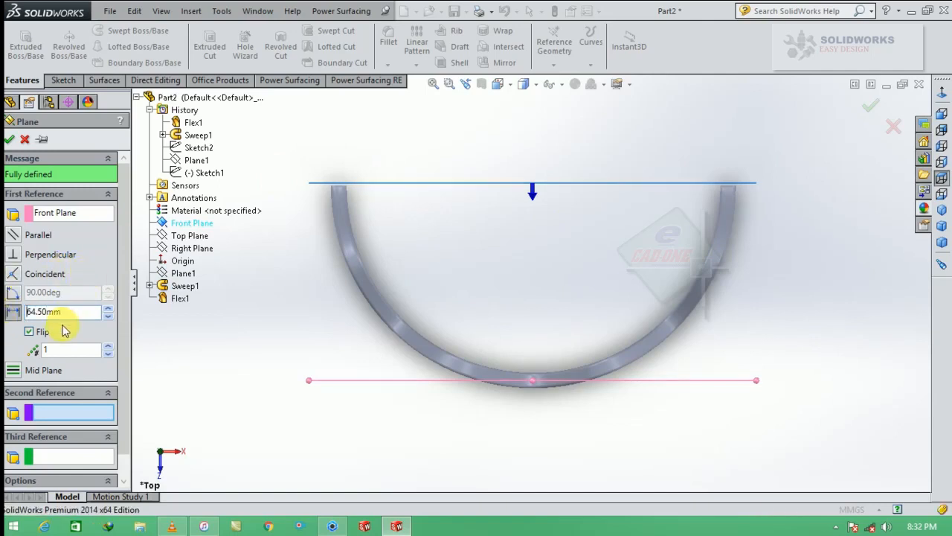
drag(70, 313, 11, 316)
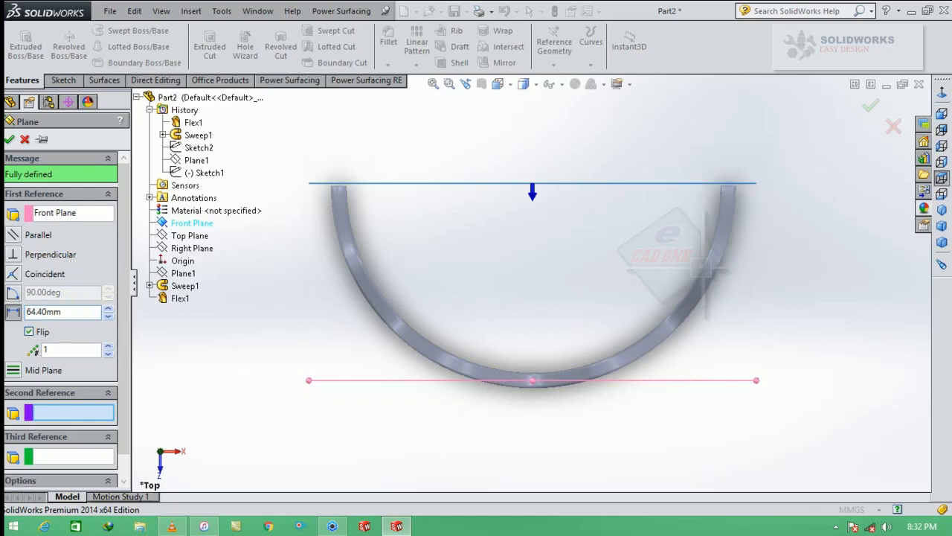
drag(80, 316, 5, 322)
click(9, 140)
Mirror the bent wave body about the new plane with merged solids to close the ring, and hide the plane
middle_drag(565, 312, 629, 303)
click(502, 62)
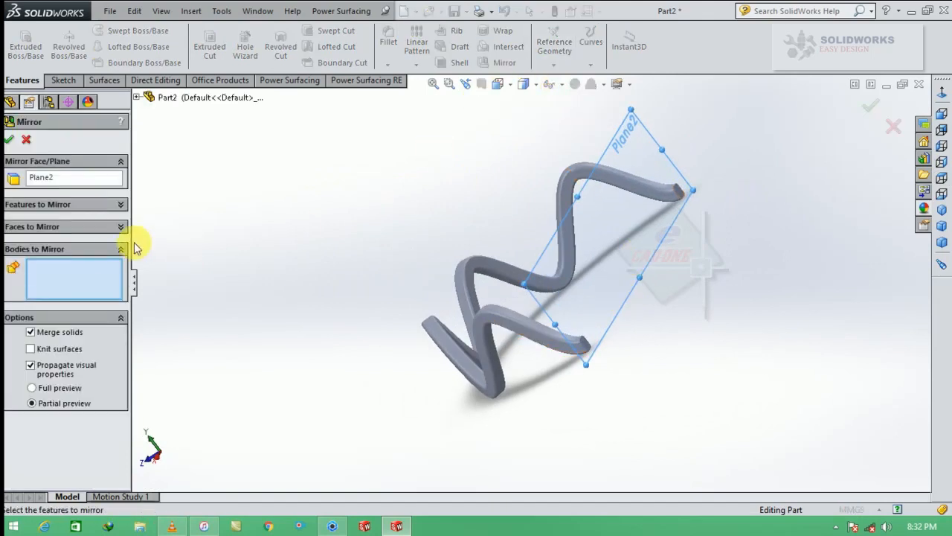
click(470, 282)
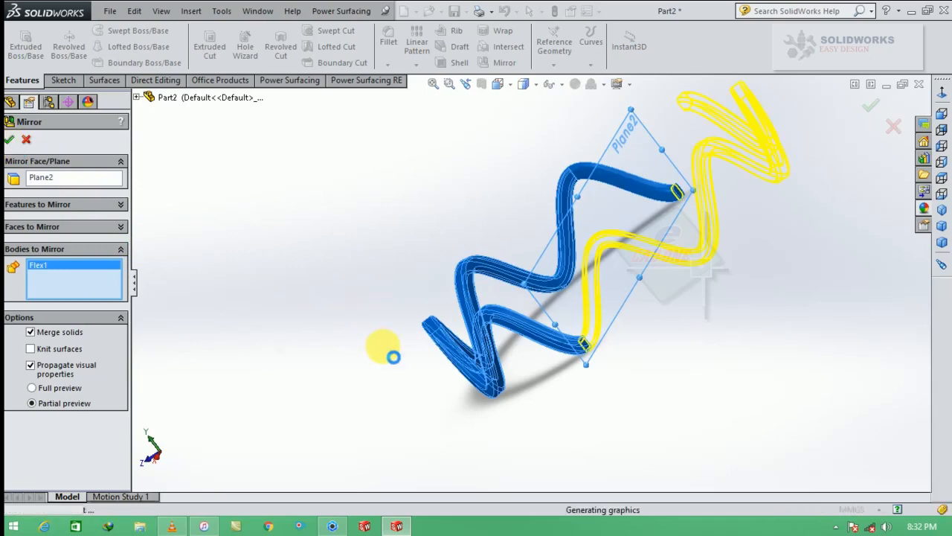
middle_drag(382, 347, 471, 319)
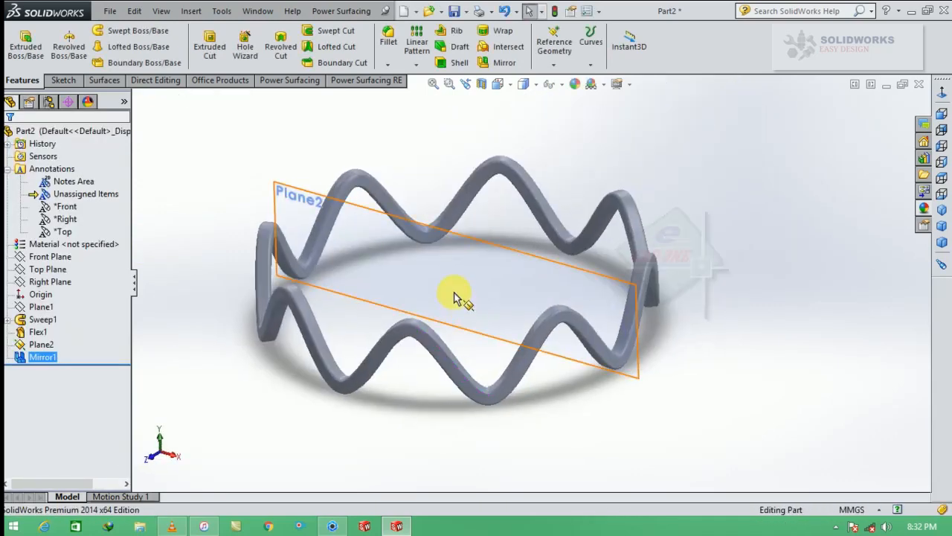
click(456, 296)
click(523, 252)
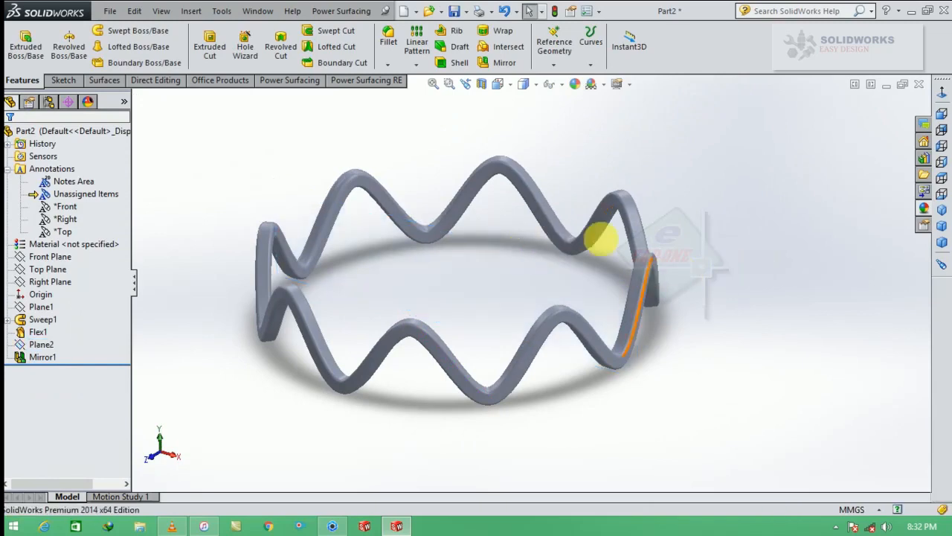
Create a reference plane offset 12.5 mm above the Top Plane
middle_drag(601, 234, 612, 273)
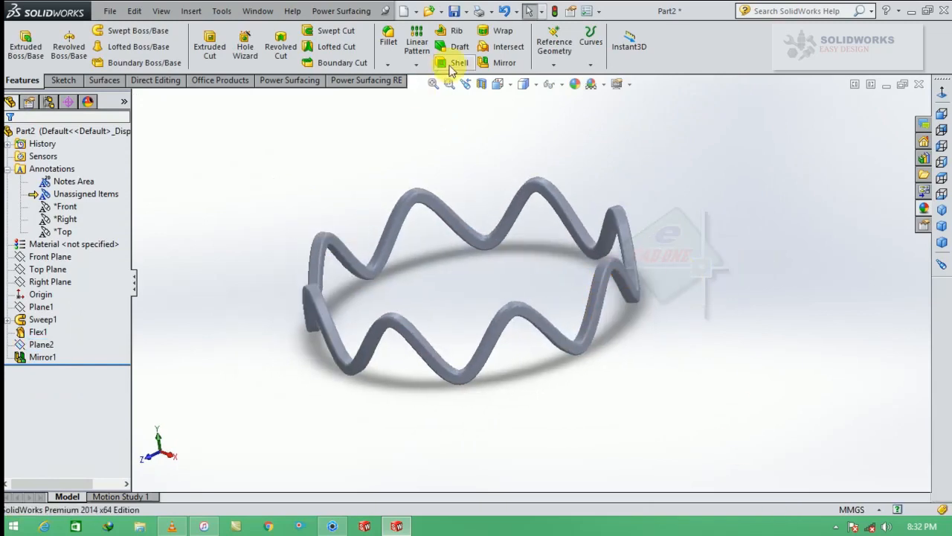
click(557, 62)
click(563, 77)
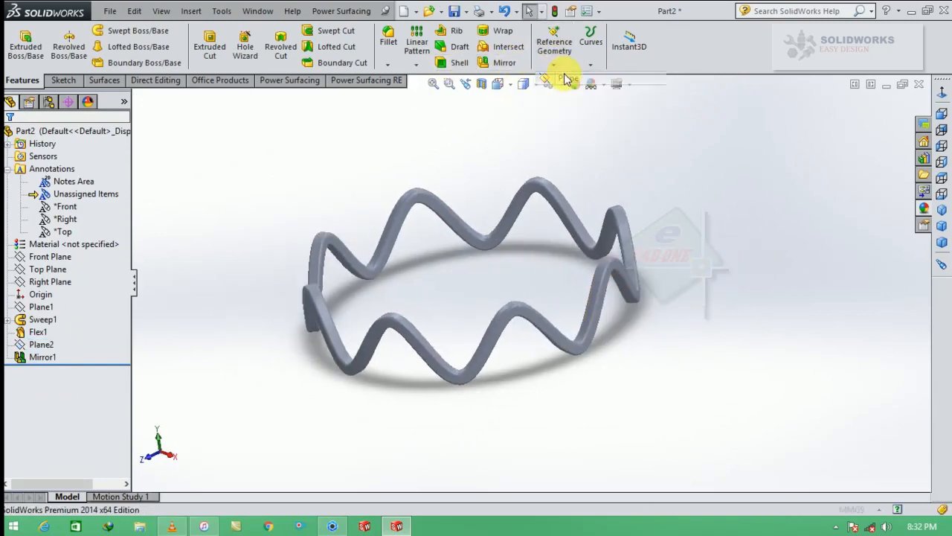
click(137, 97)
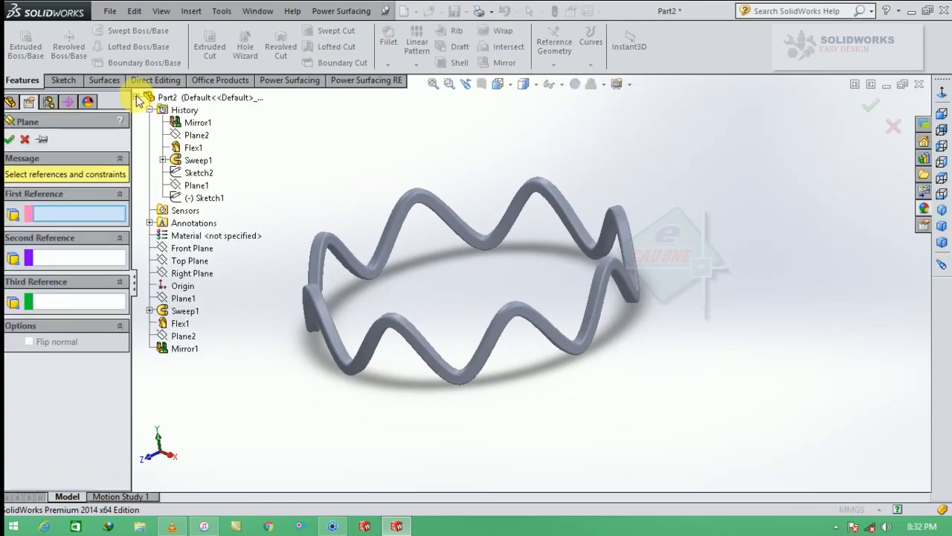
click(195, 261)
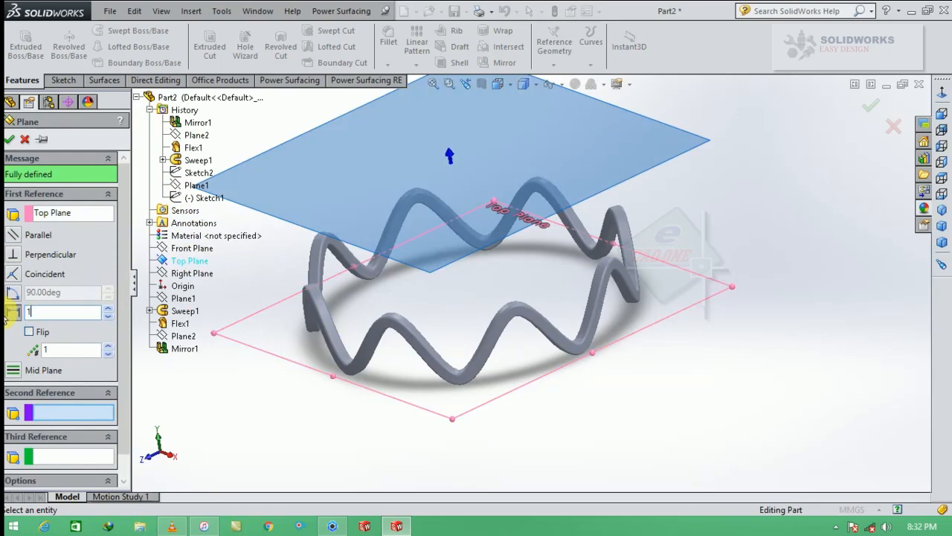
key(Return)
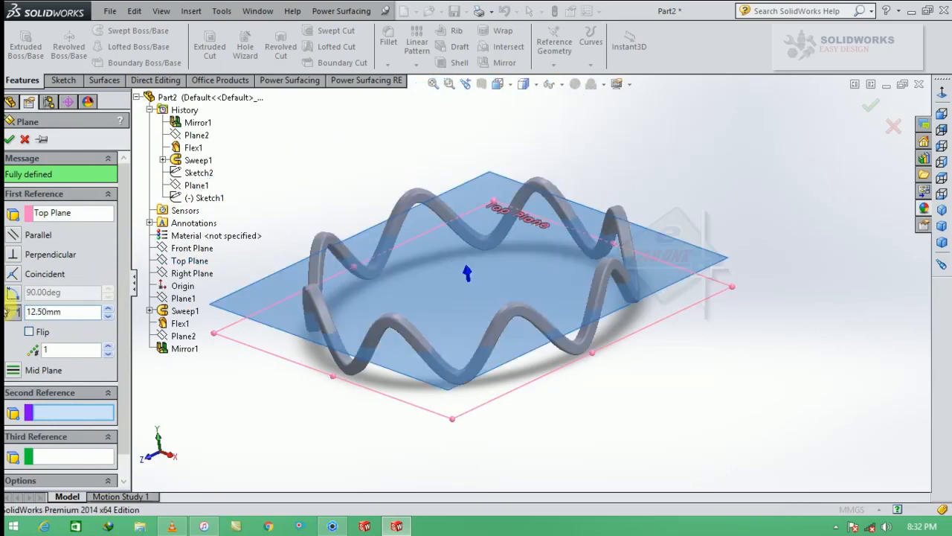
click(9, 139)
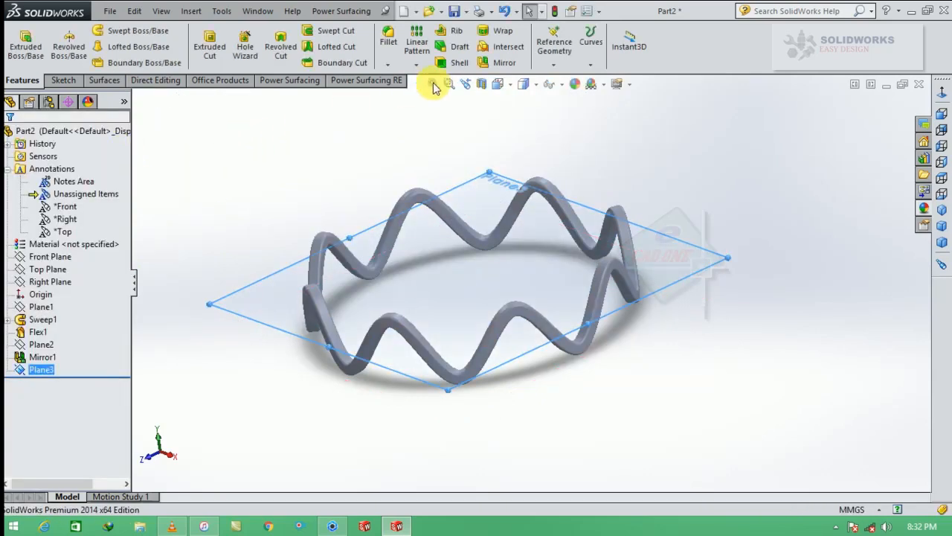
Mirror the wavy ring about the 12.5 mm offset plane as a separate, unmerged body, and hide the plane
click(500, 63)
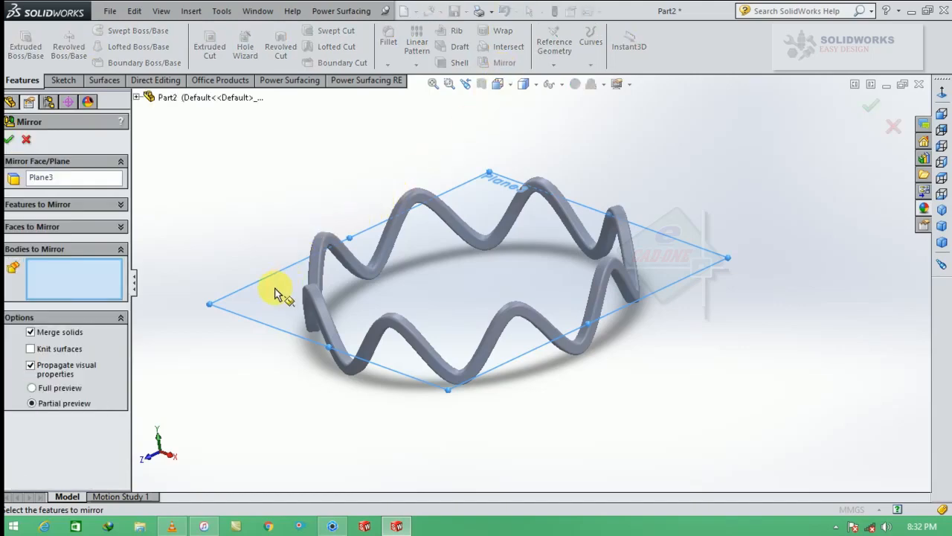
click(315, 276)
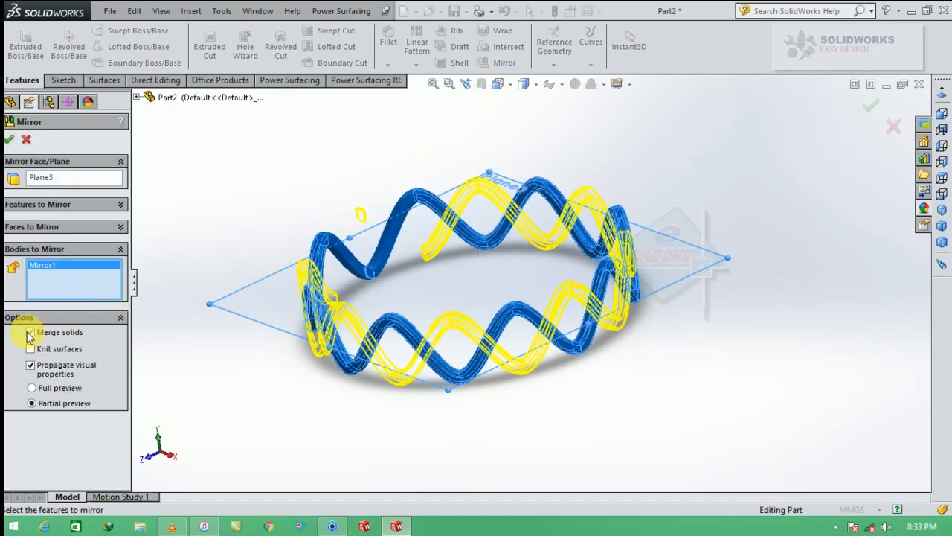
click(9, 139)
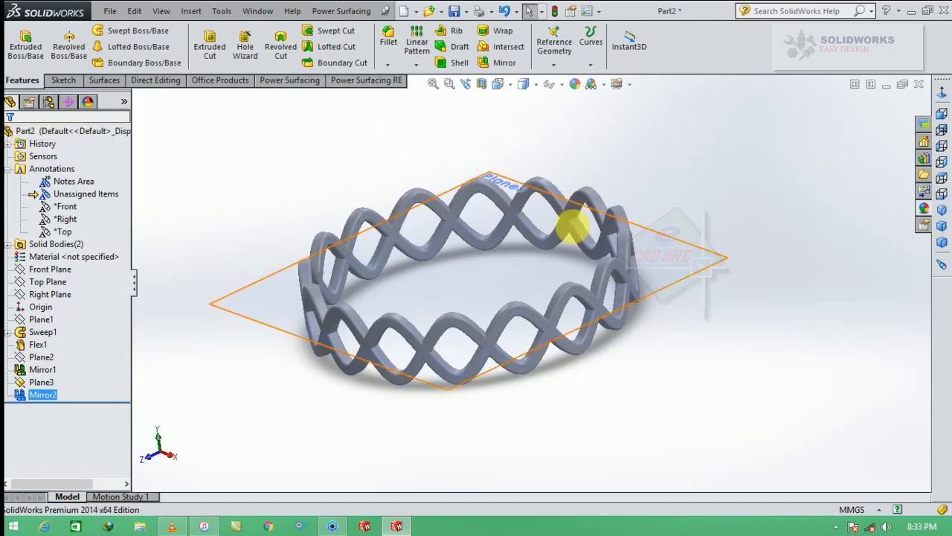
click(661, 254)
click(727, 218)
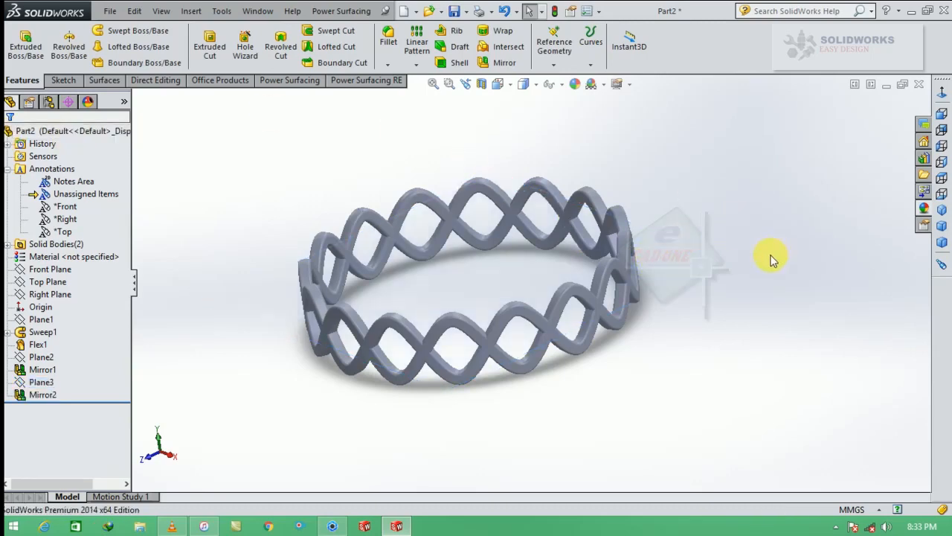
Show the ring in isometric view and apply the matte steel appearance, after trying satin finish stainless steel
click(943, 213)
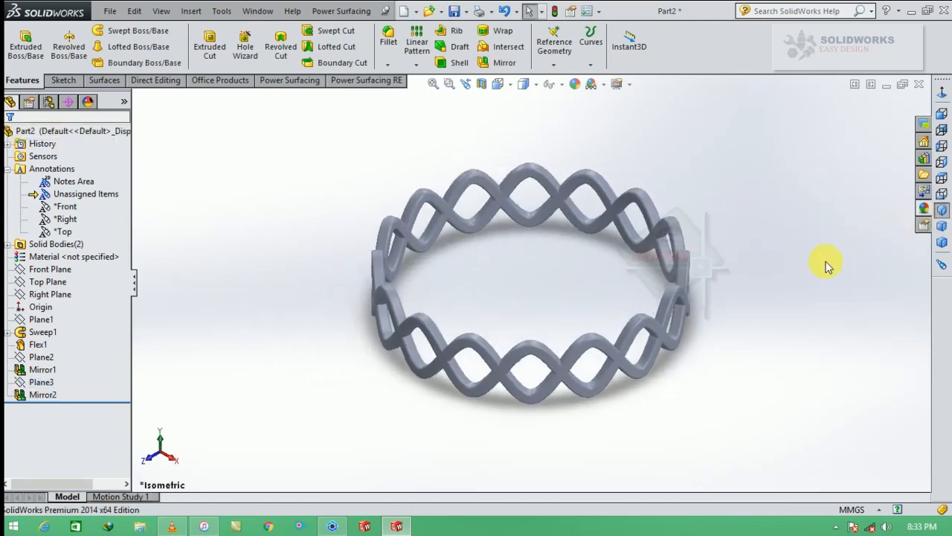
click(942, 211)
click(819, 133)
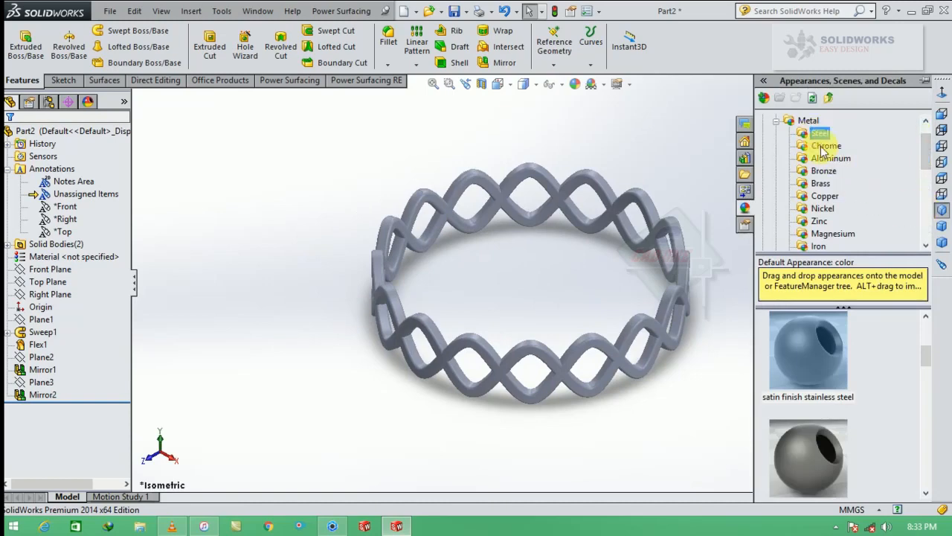
click(837, 352)
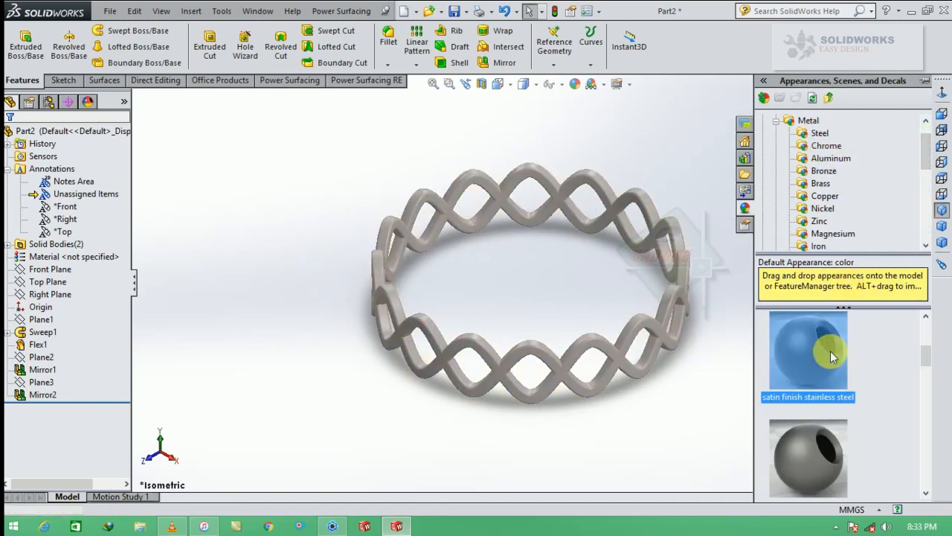
click(807, 463)
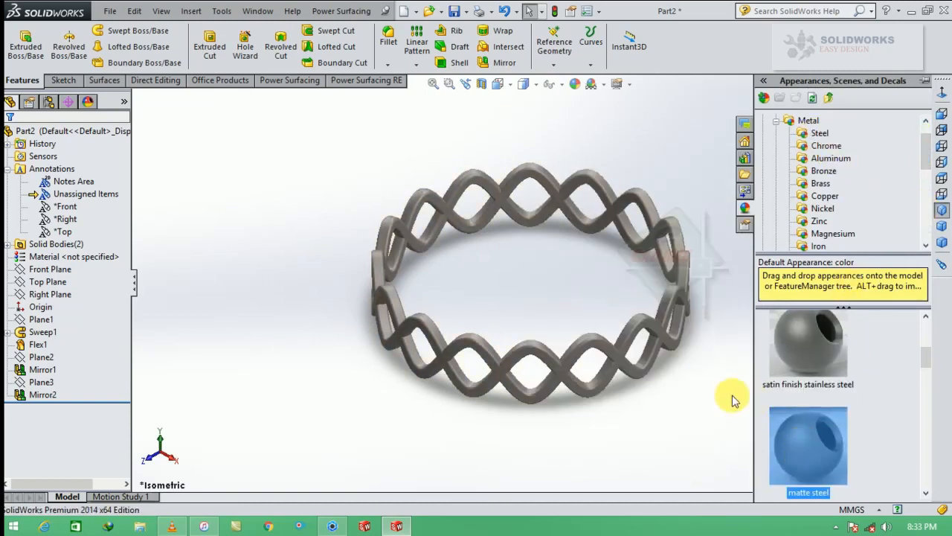
click(717, 380)
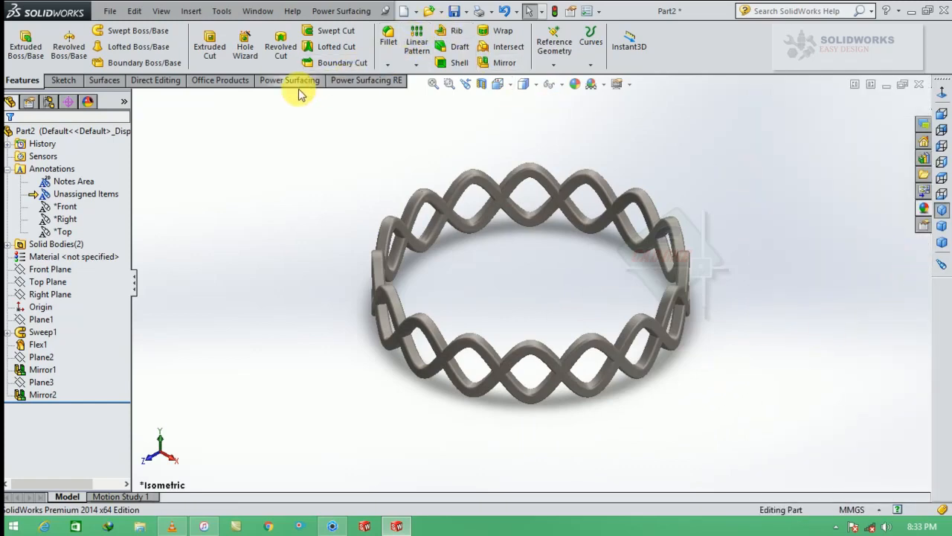
Enable the PhotoView 360 add-in and start a final render of the ring
click(216, 80)
click(79, 41)
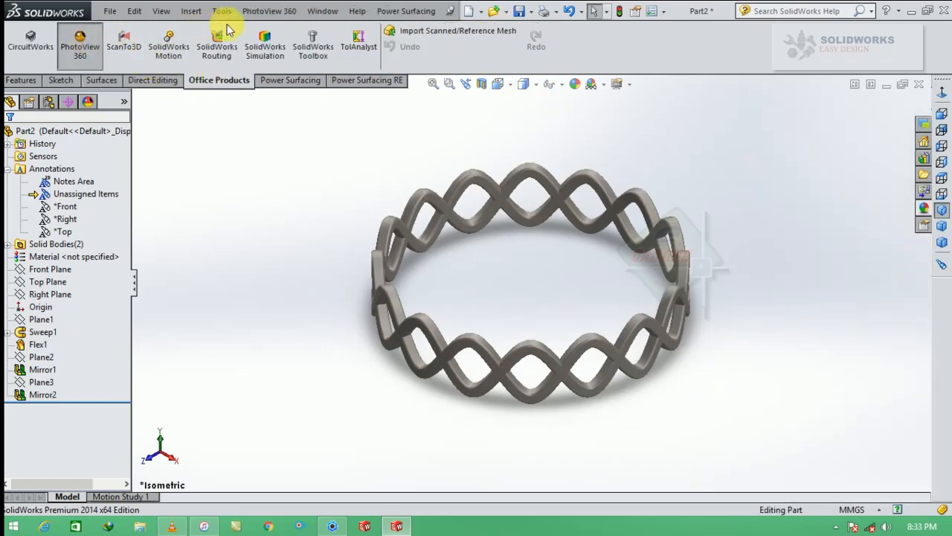
click(264, 10)
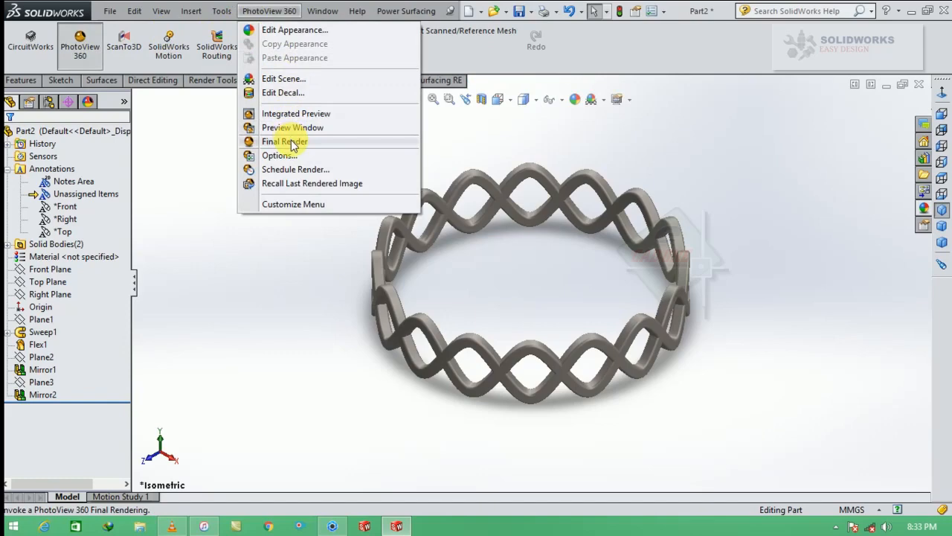
click(292, 142)
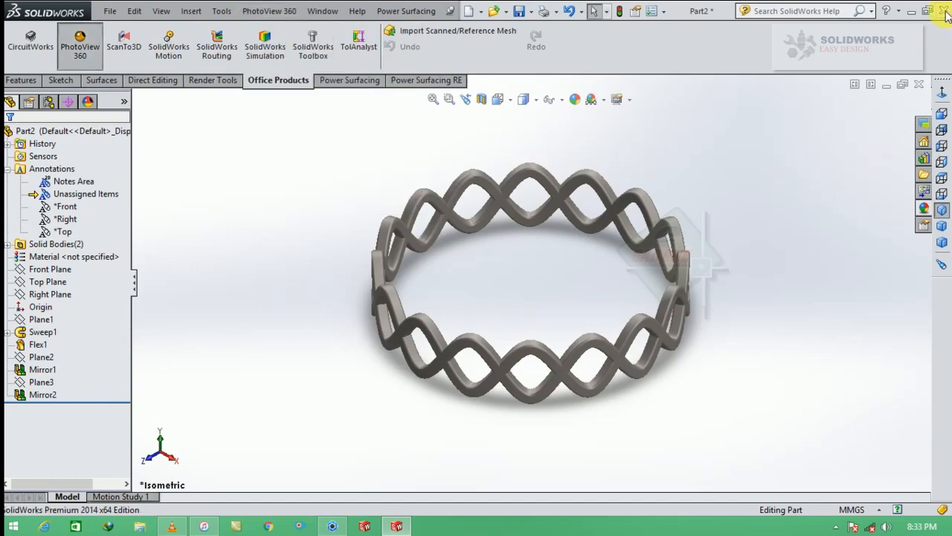
Exit SolidWorks and return to the desktop
click(945, 12)
click(463, 297)
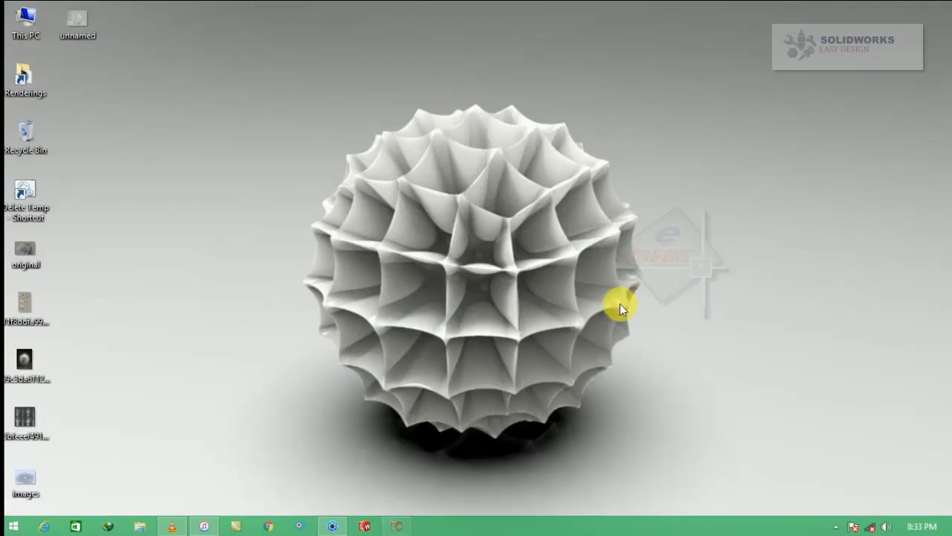
key(ctrl+F7)
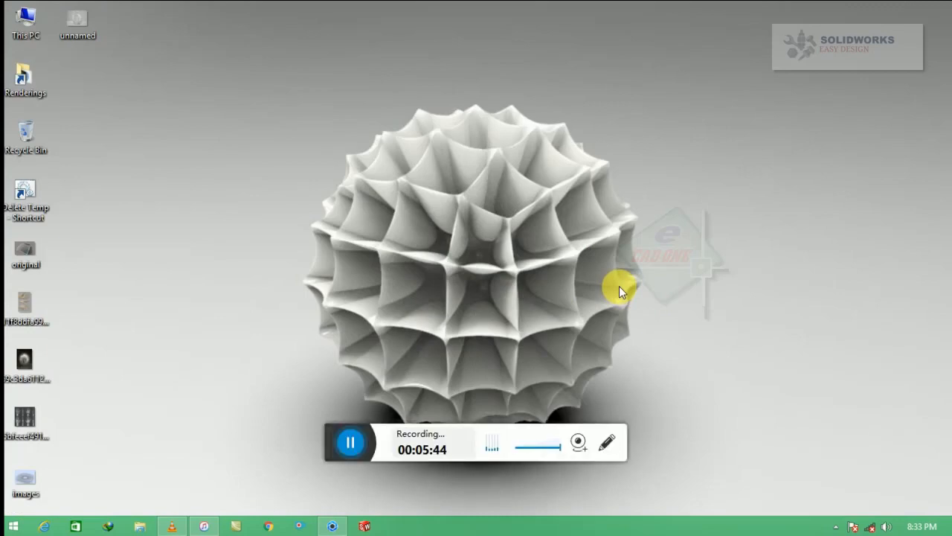
click(348, 441)
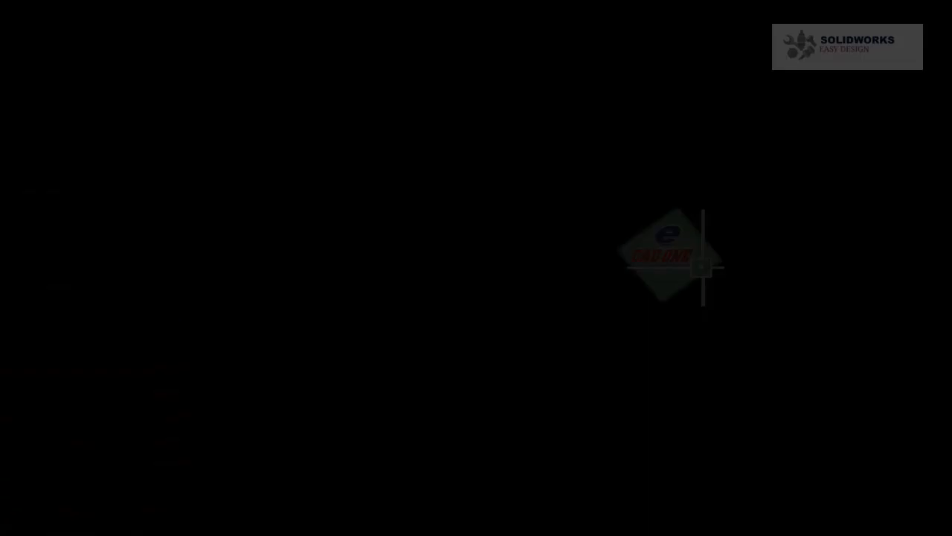